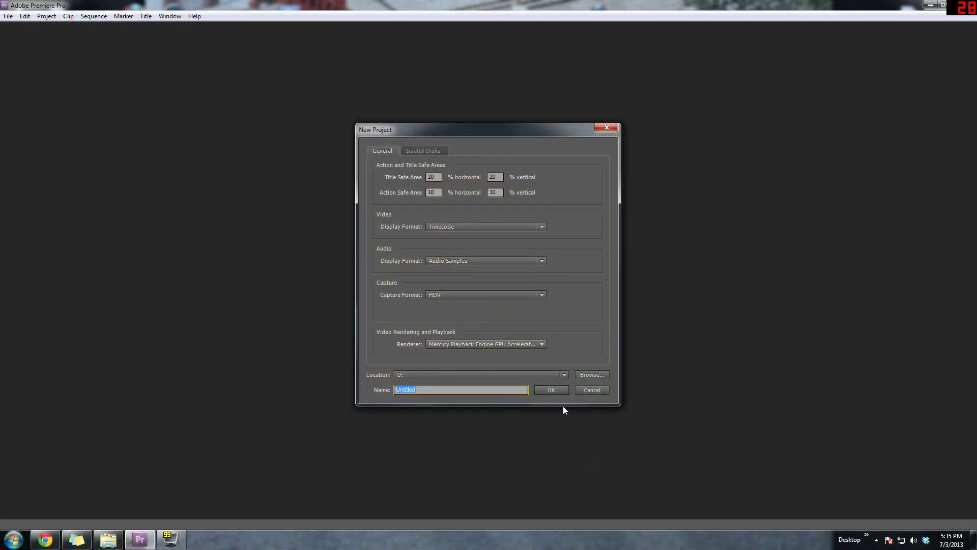
- Keep HDV as the capture format and GPU Acceleration as the playback renderer
{"action": "left_click", "coordinate": [501, 297]}
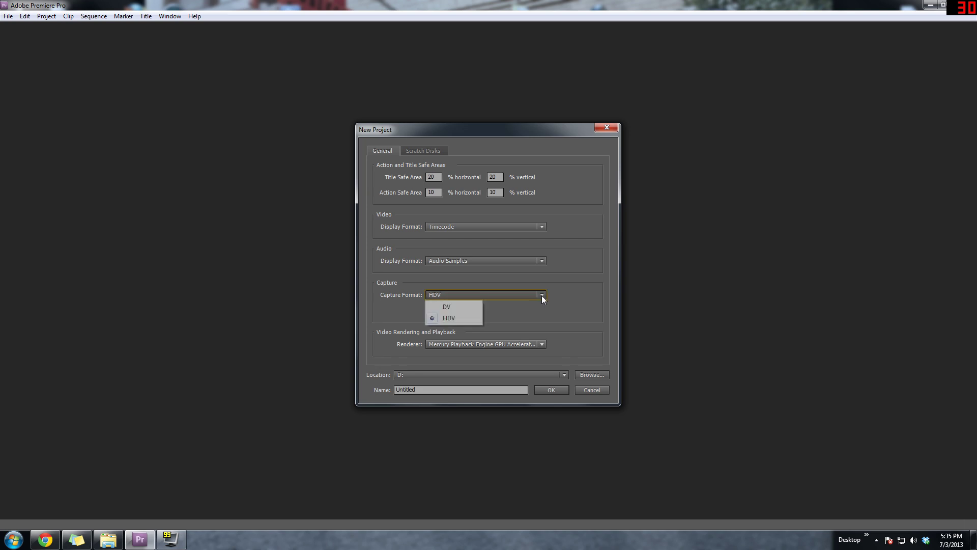
{"action": "left_click", "coordinate": [523, 302]}
{"action": "left_click", "coordinate": [510, 347]}
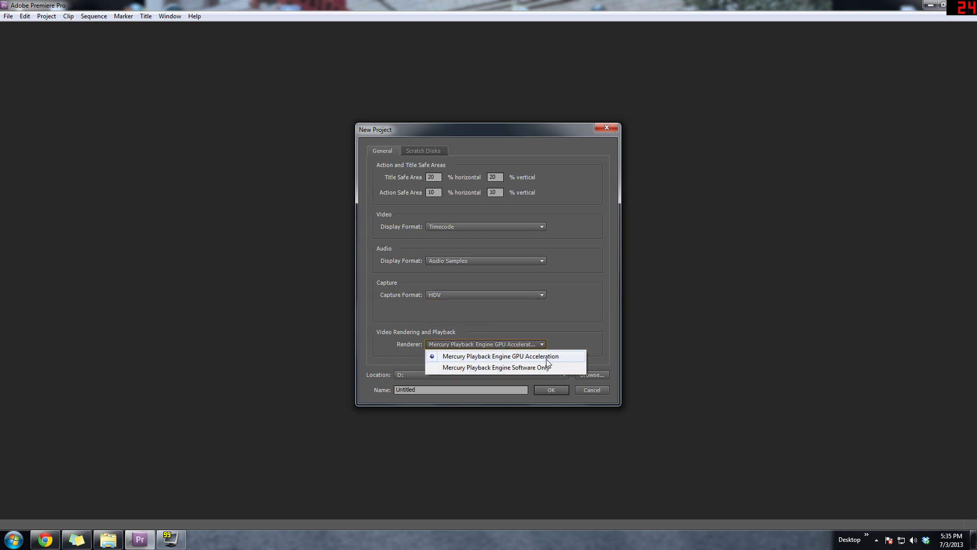
{"action": "left_click", "coordinate": [519, 357]}
{"action": "left_click", "coordinate": [492, 348]}
{"action": "left_click", "coordinate": [495, 347]}
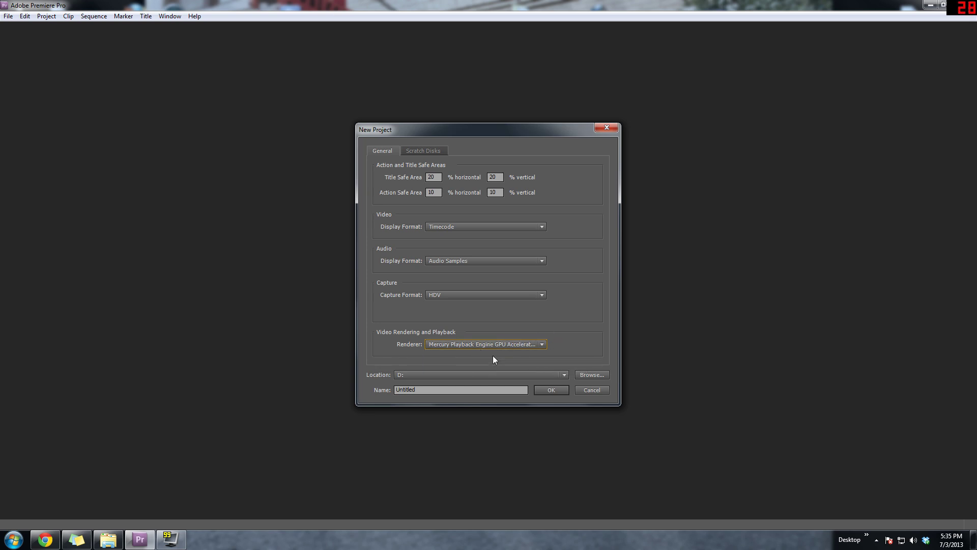
- Name the project '2.7k Video Test 1' and confirm the new project
{"action": "left_click_drag", "start_coordinate": [509, 390], "coordinate": [383, 393]}
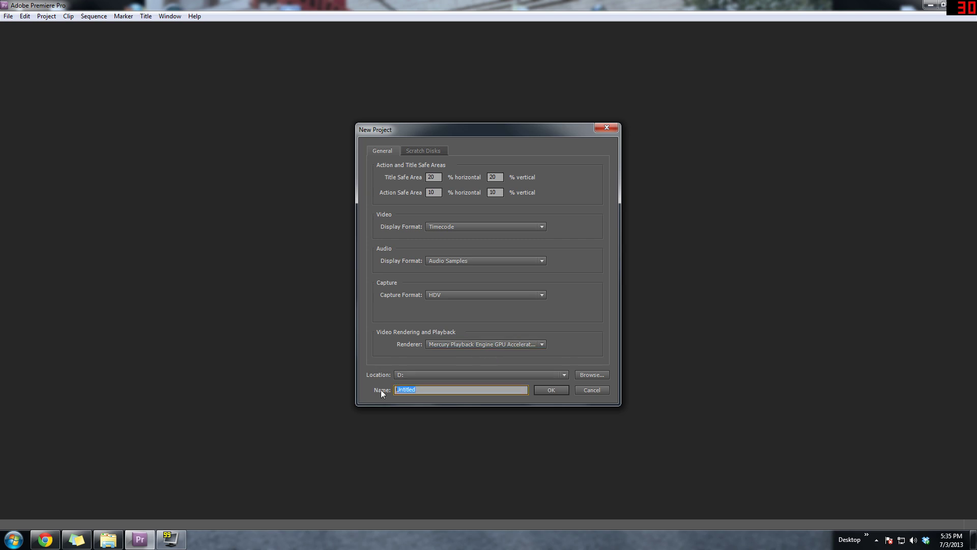
{"action": "type", "text": "2"}
{"action": "type", "text": "1"}
{"action": "left_click", "coordinate": [567, 390]}
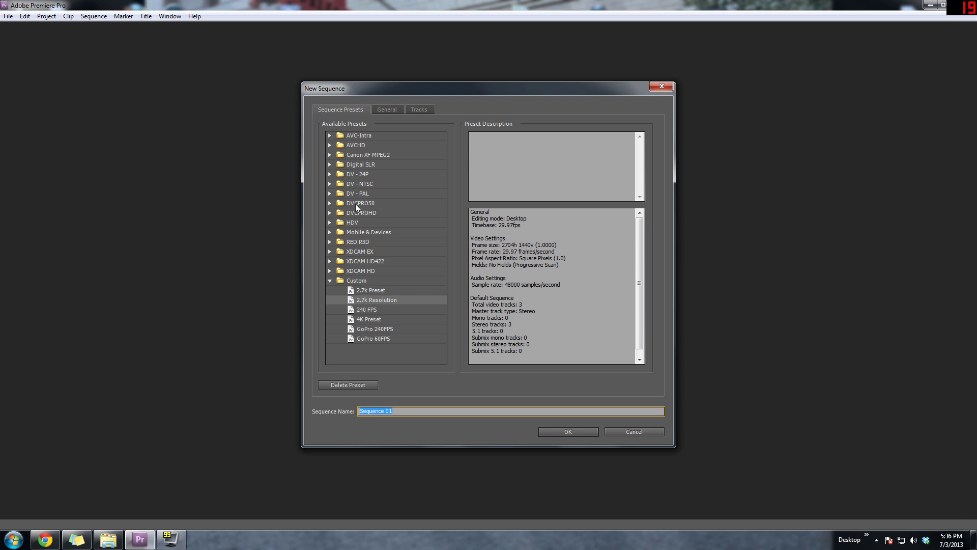
- Choose the Digital SLR 1080p preset DSLR 1080p30 @ 29.97 for the sequence
{"action": "left_click", "coordinate": [330, 222]}
{"action": "left_click", "coordinate": [330, 223]}
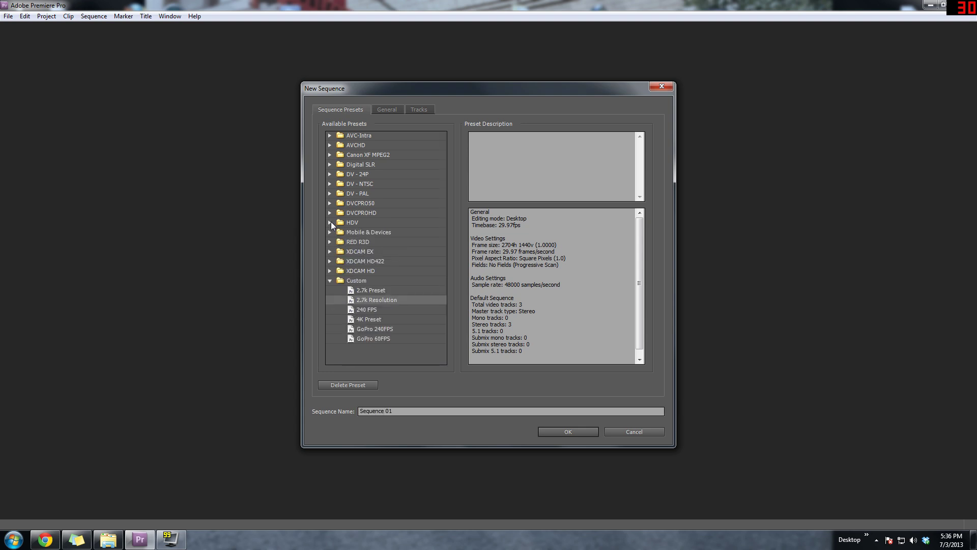
{"action": "left_click", "coordinate": [330, 164]}
{"action": "left_click", "coordinate": [340, 174]}
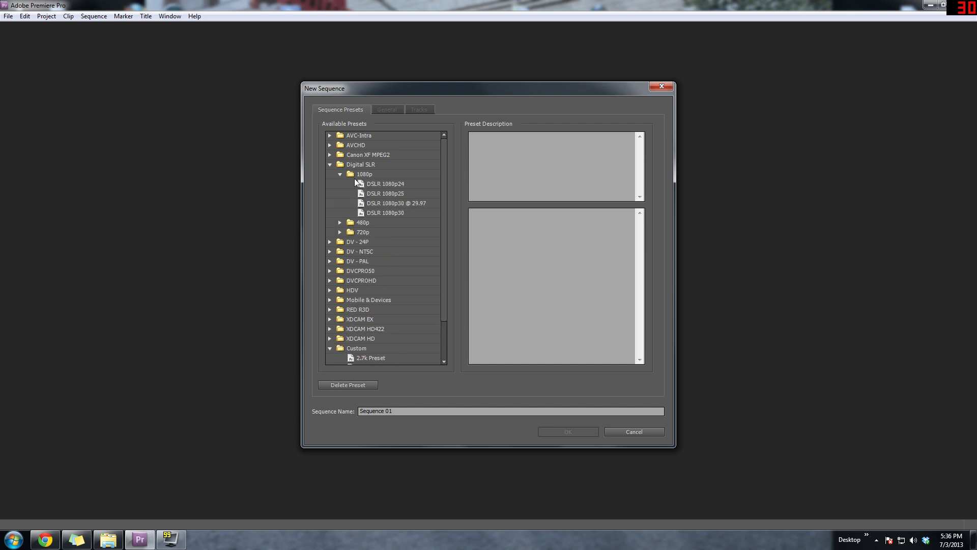
{"action": "left_click", "coordinate": [386, 185]}
{"action": "left_click", "coordinate": [393, 203]}
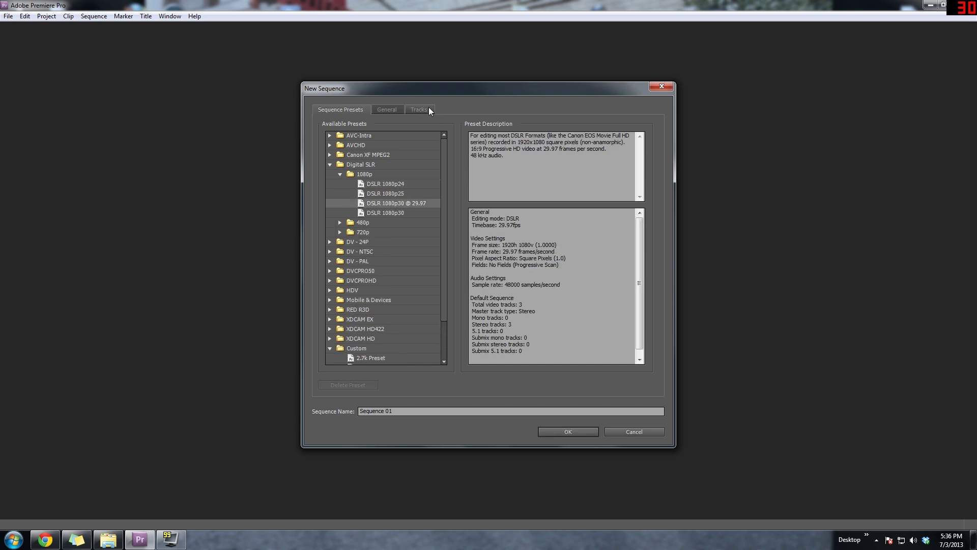
- Set the editing mode to Desktop and the frame width to 2704
{"action": "left_click", "coordinate": [387, 109]}
{"action": "left_click", "coordinate": [457, 126]}
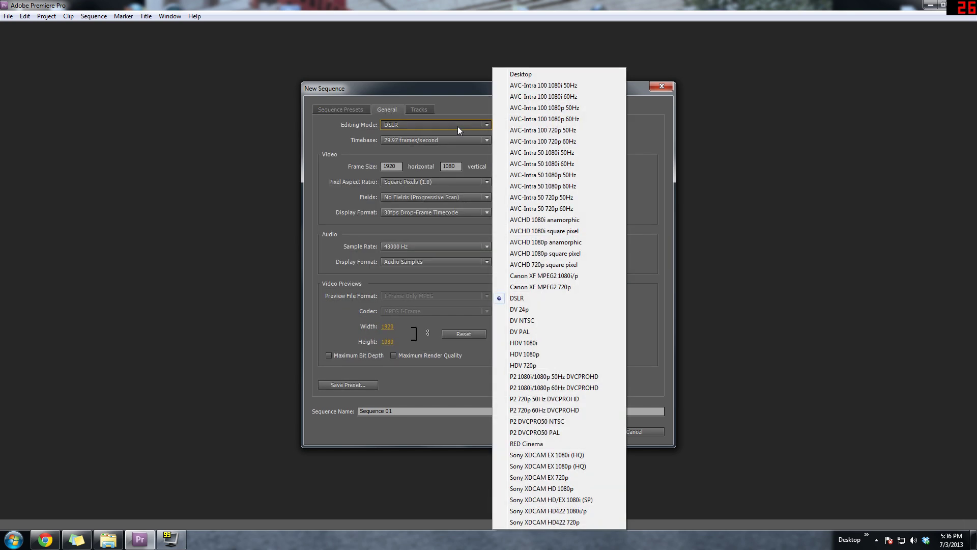
{"action": "left_click", "coordinate": [530, 75]}
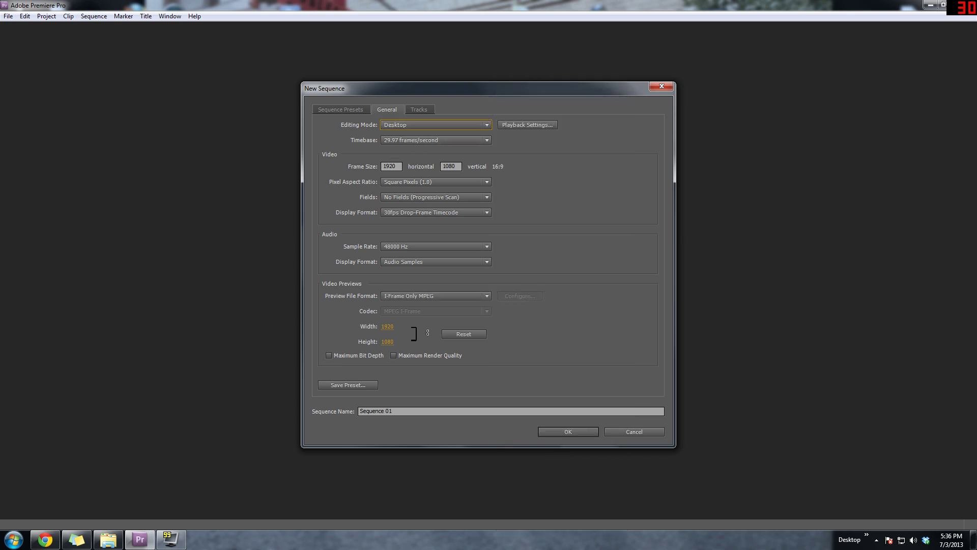
{"action": "left_click", "coordinate": [391, 166]}
{"action": "type", "text": "27"}
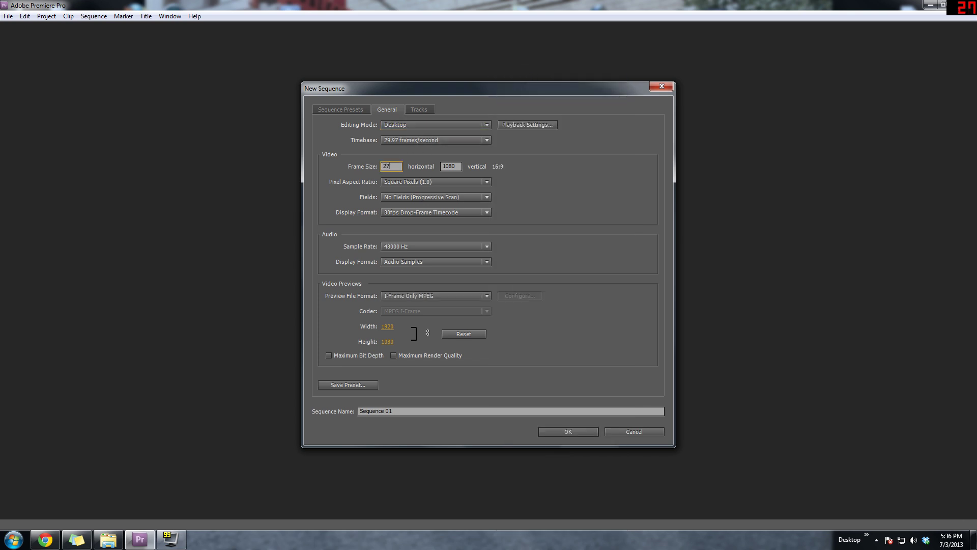
{"action": "type", "text": "04"}
{"action": "key", "text": "Tab"}
{"action": "type", "text": "1"}
- Read GOPR0280's 2704 × 1440 frame size in MediaInfo, then close it
{"action": "left_click", "coordinate": [108, 539]}
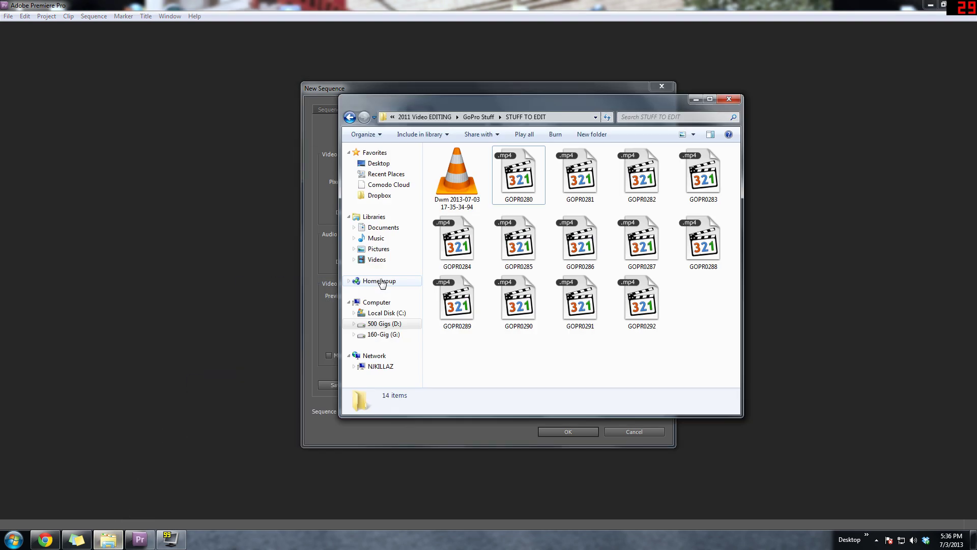
{"action": "right_click", "coordinate": [519, 176]}
{"action": "left_click", "coordinate": [553, 218]}
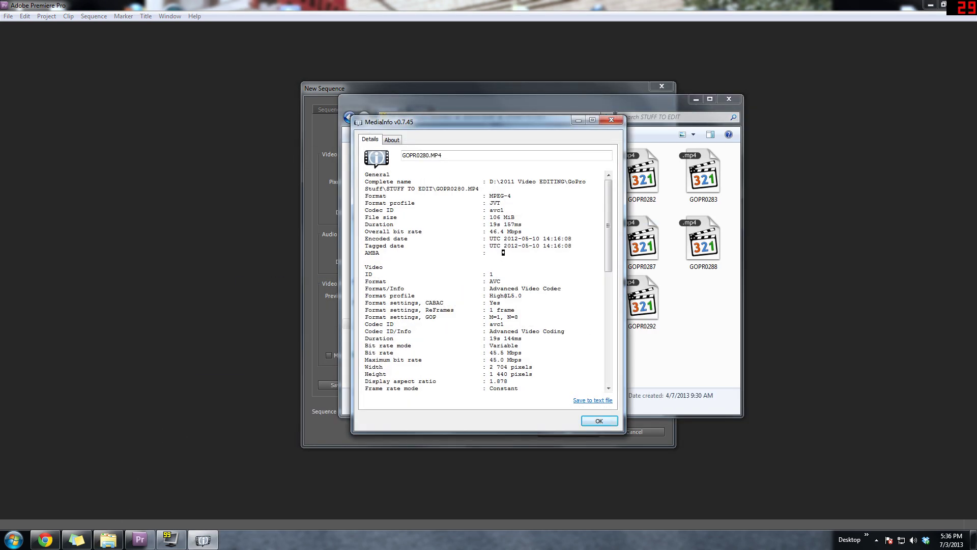
{"action": "left_click_drag", "start_coordinate": [490, 366], "coordinate": [512, 374]}
{"action": "left_click", "coordinate": [612, 120]}
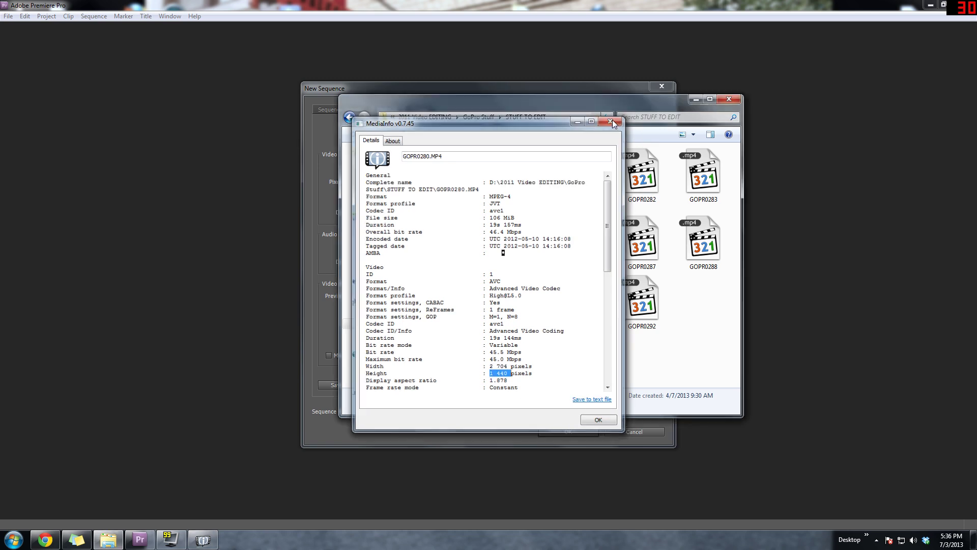
{"action": "left_click", "coordinate": [582, 96]}
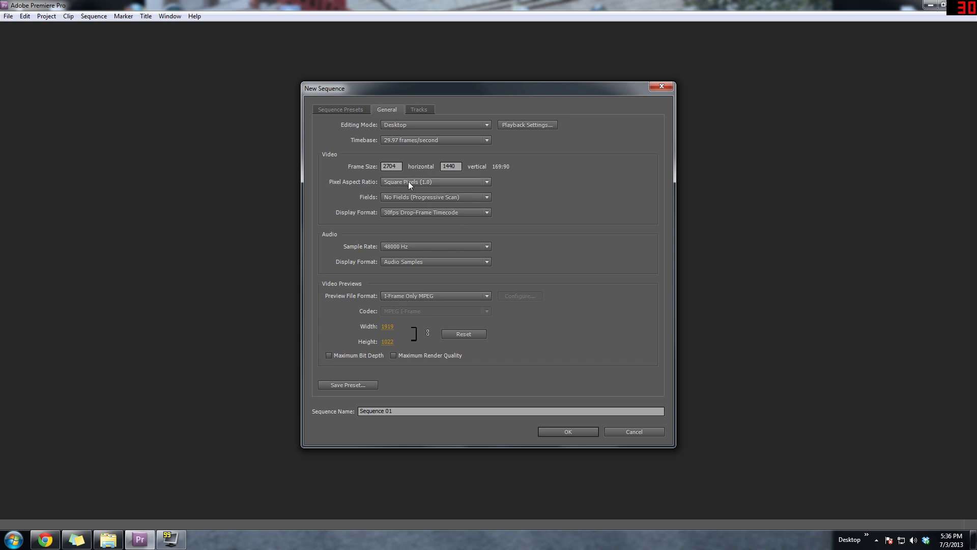
- Set the display format to Frames and save the settings as '2.7k Res Preset'
{"action": "left_click", "coordinate": [420, 212]}
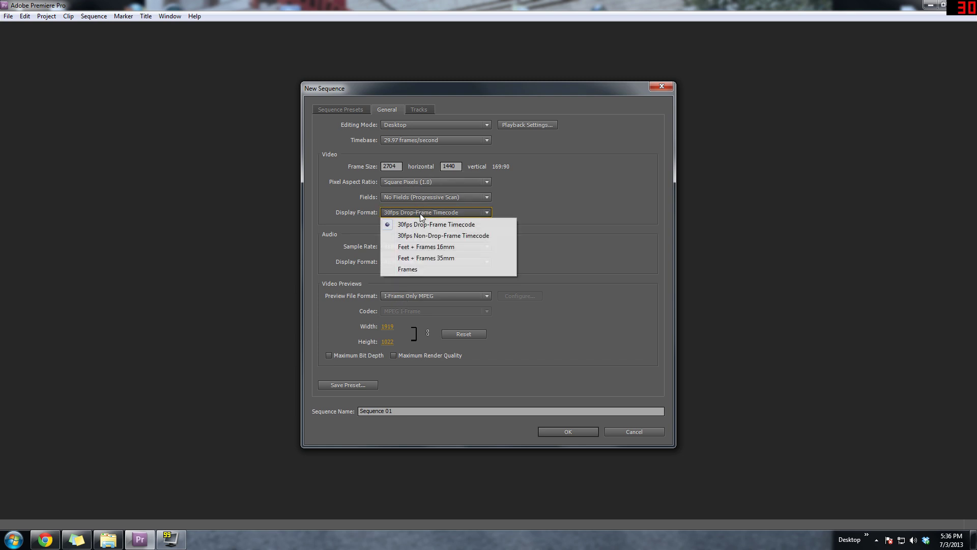
{"action": "left_click", "coordinate": [415, 272]}
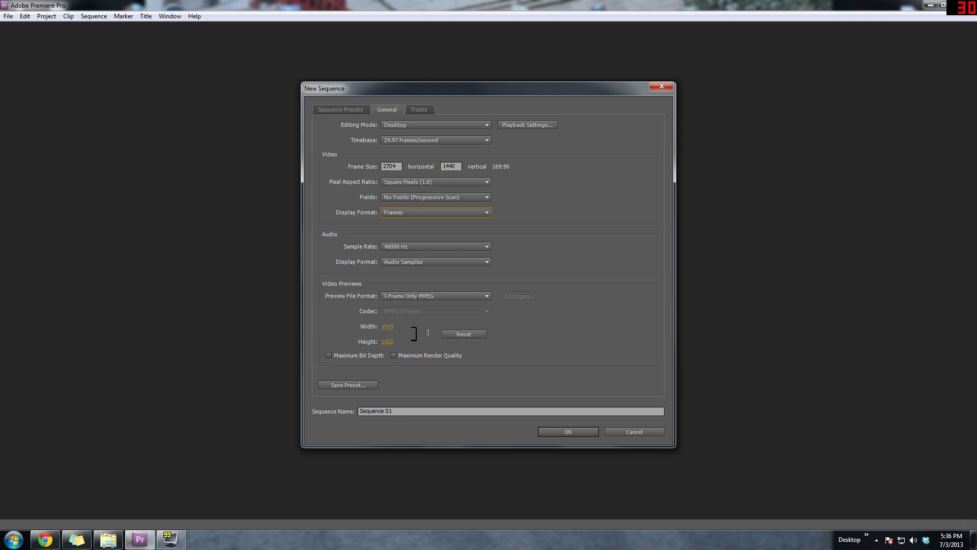
{"action": "left_click", "coordinate": [362, 384]}
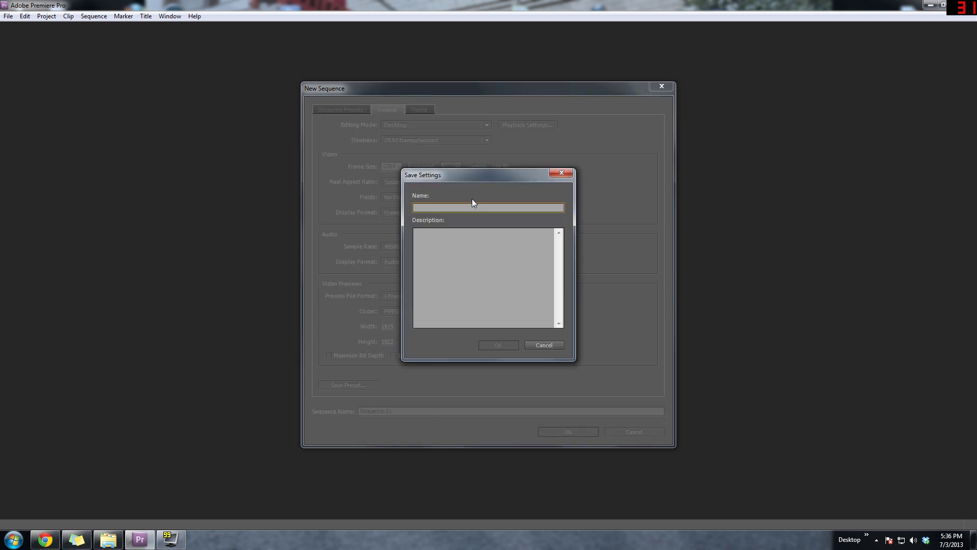
{"action": "type", "text": "2"}
{"action": "key", "text": "Return"}
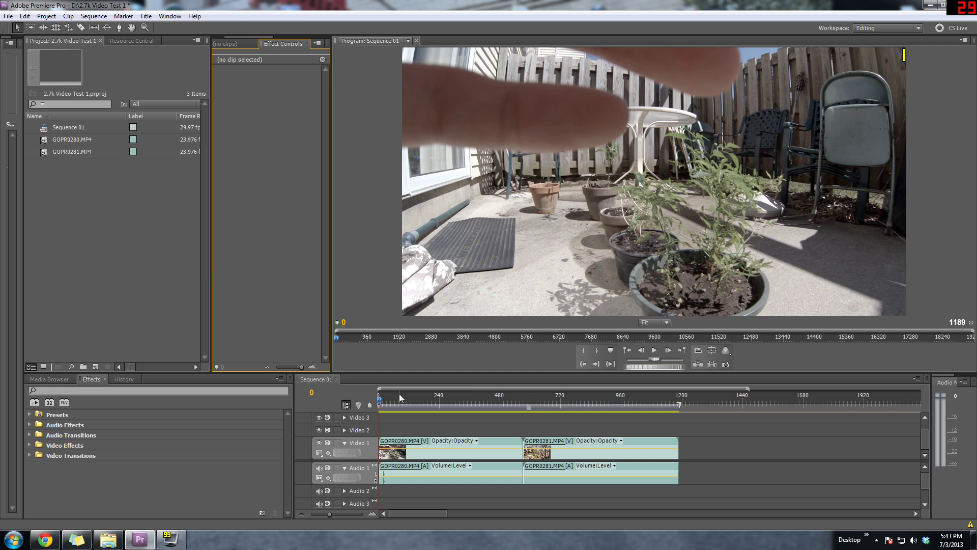
- Preview a later frame, then open File > Export > Media for Sequence 01
{"action": "left_click_drag", "start_coordinate": [399, 393], "coordinate": [380, 392]}
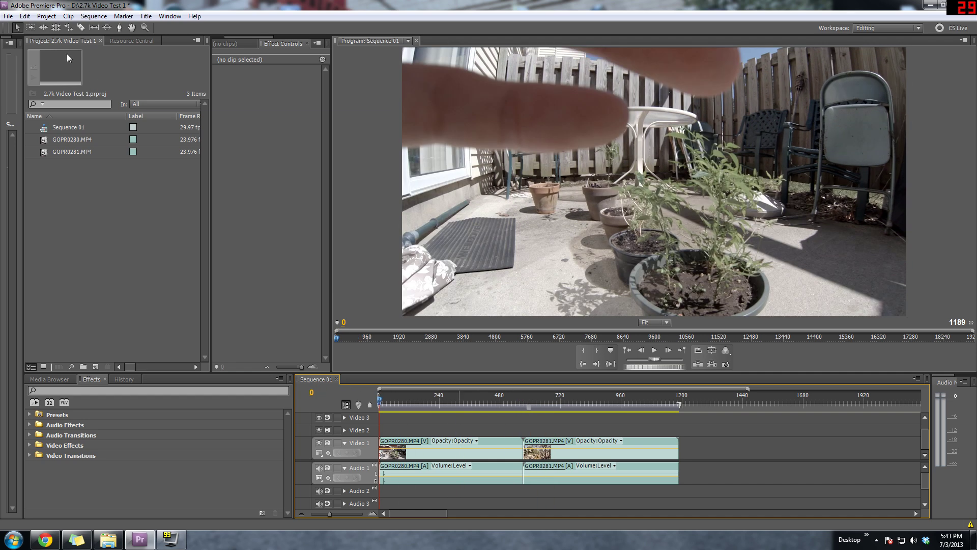
{"action": "left_click", "coordinate": [8, 15]}
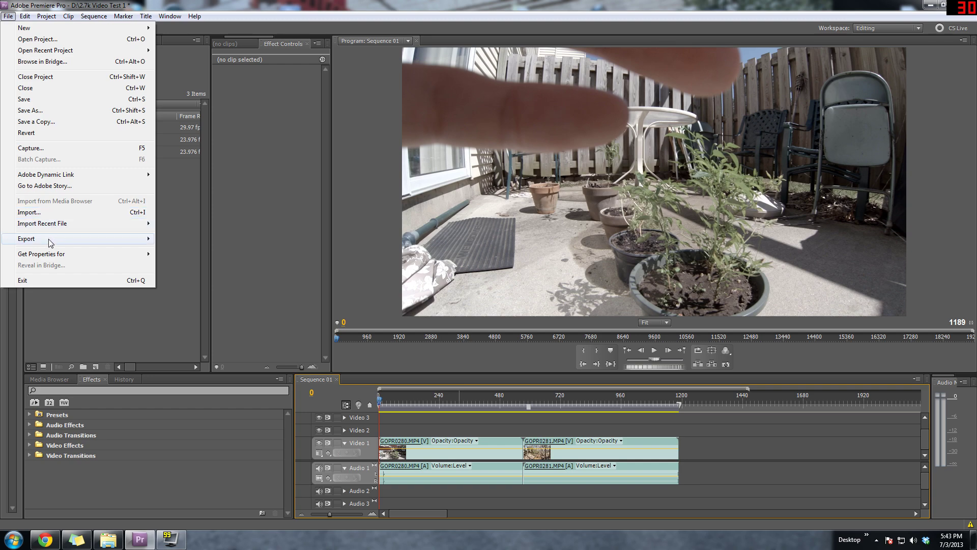
{"action": "mouse_move", "coordinate": [49, 239]}
{"action": "left_click", "coordinate": [200, 238]}
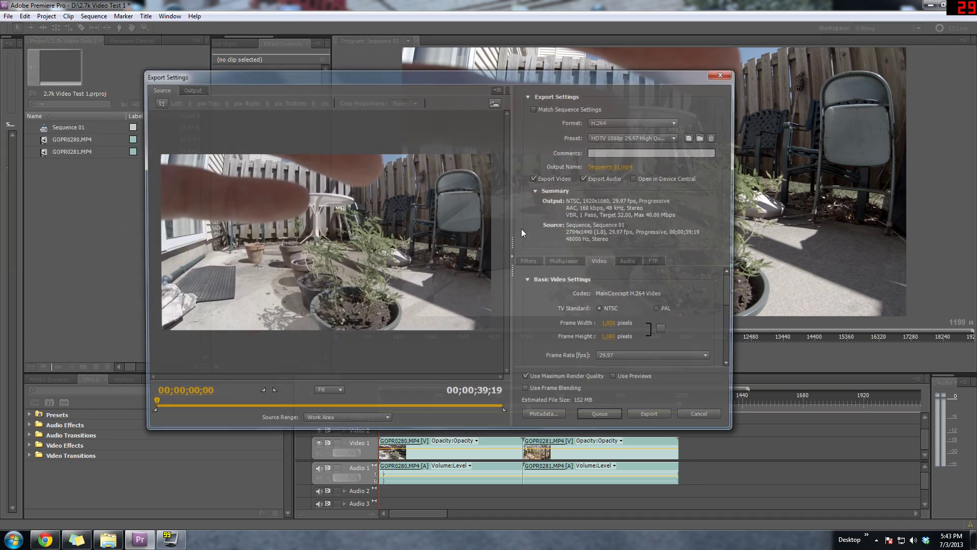
- Keep H.264 format with the HDTV 1080p 29.97 High Quality preset
{"action": "left_click", "coordinate": [658, 137]}
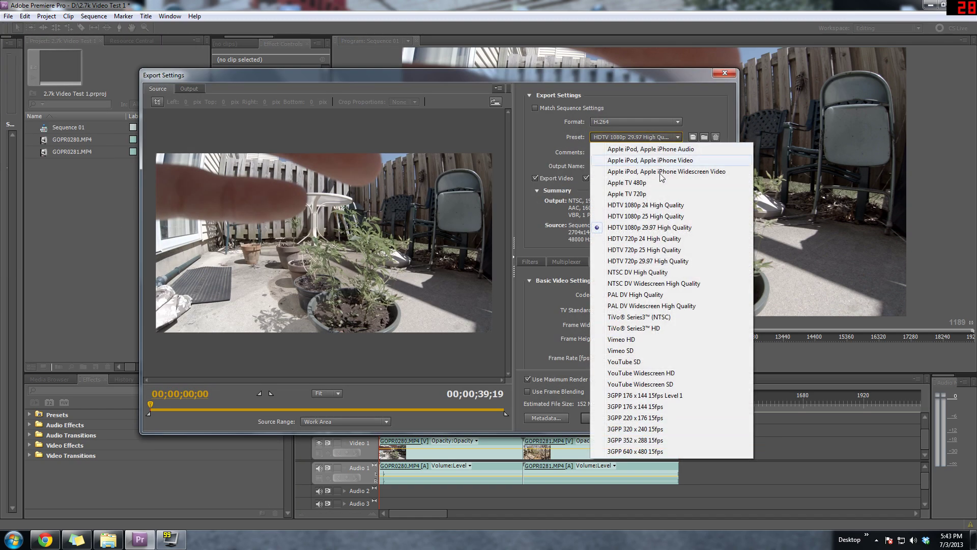
{"action": "left_click", "coordinate": [689, 116]}
{"action": "left_click", "coordinate": [642, 122]}
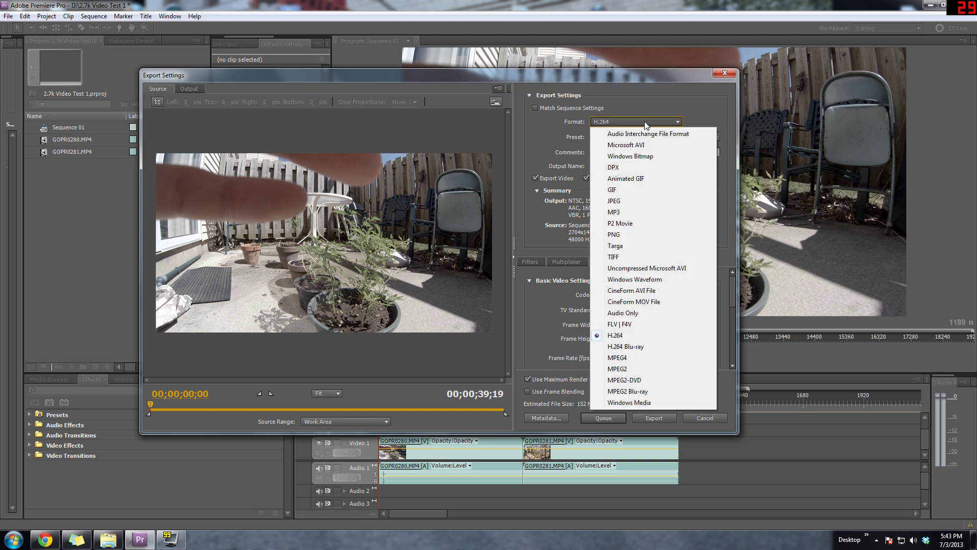
{"action": "left_click", "coordinate": [661, 101]}
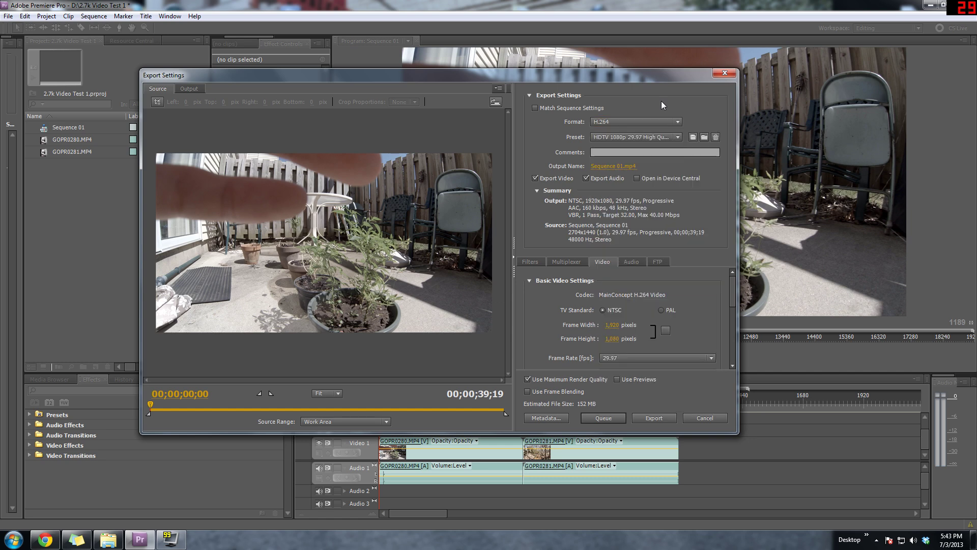
{"action": "left_click", "coordinate": [661, 141]}
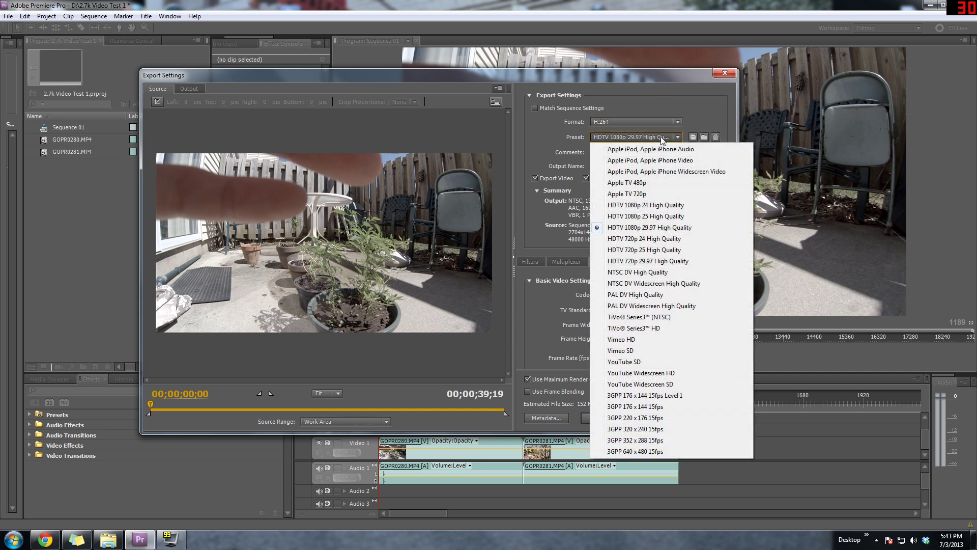
{"action": "left_click", "coordinate": [655, 113]}
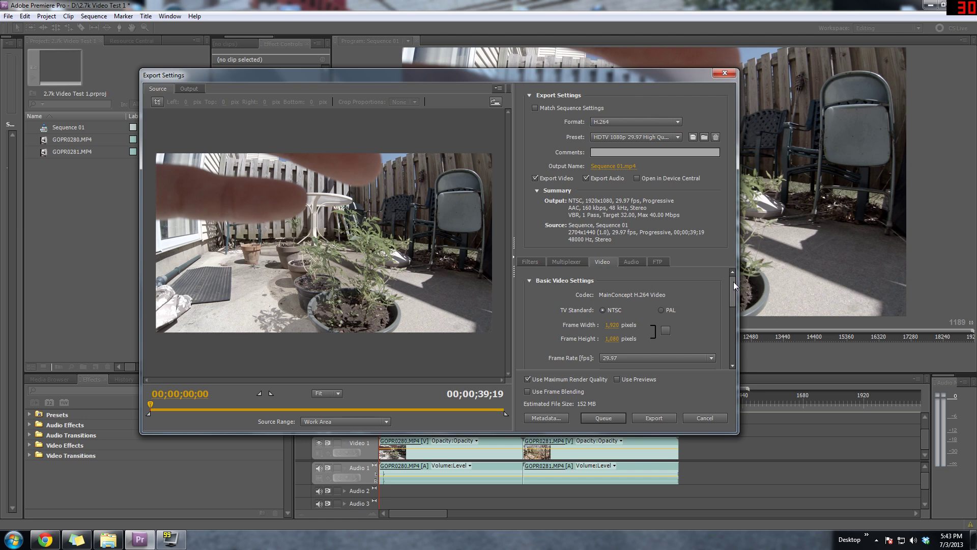
- Set the H.264 level to 5.1
{"action": "left_click_drag", "start_coordinate": [735, 283], "coordinate": [734, 312]}
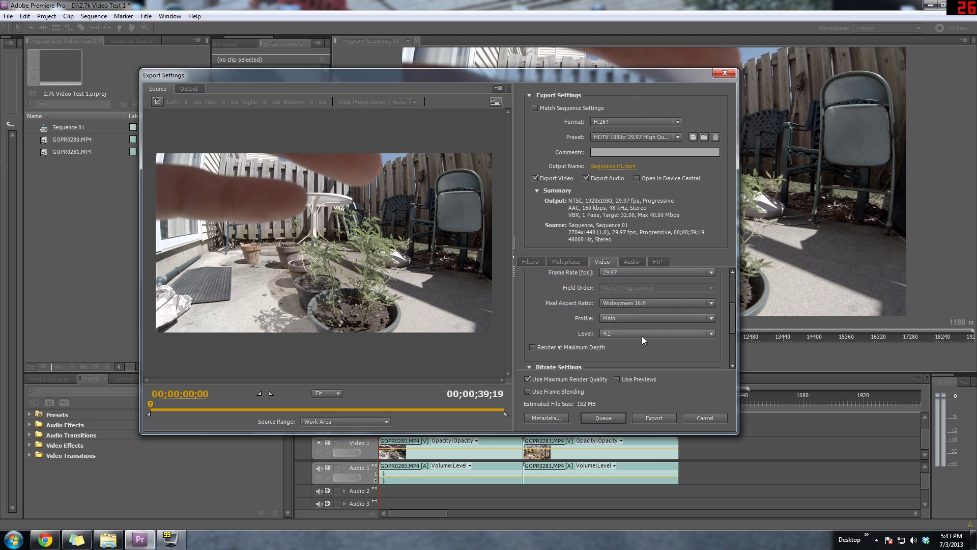
{"action": "left_click", "coordinate": [642, 336]}
{"action": "left_click", "coordinate": [619, 503]}
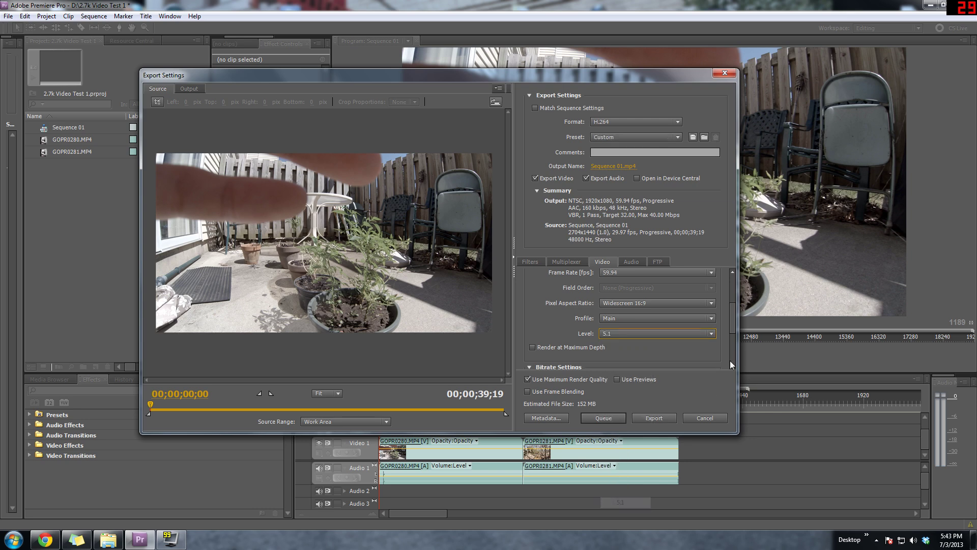
{"action": "left_click_drag", "start_coordinate": [734, 327], "coordinate": [732, 299]}
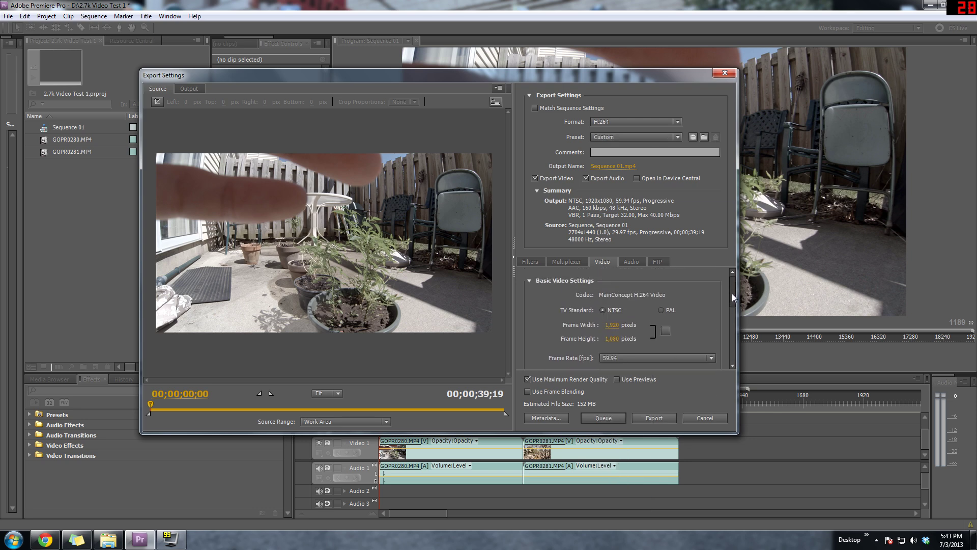
- Set the export frame size to 2704 × 1440 and the frame rate to 29.97
{"action": "left_click", "coordinate": [617, 325]}
{"action": "type", "text": "2,7"}
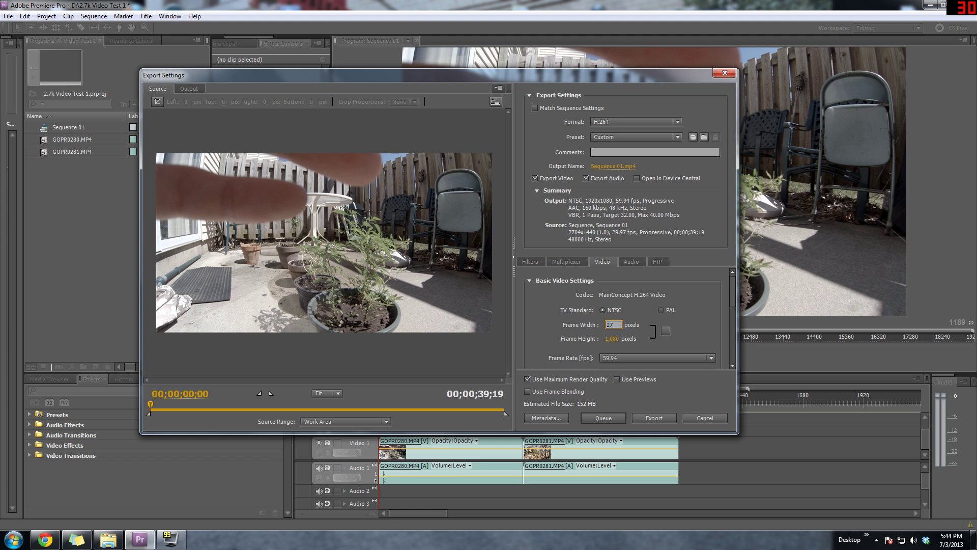
{"action": "type", "text": "04"}
{"action": "key", "text": "Tab"}
{"action": "type", "text": "1,440"}
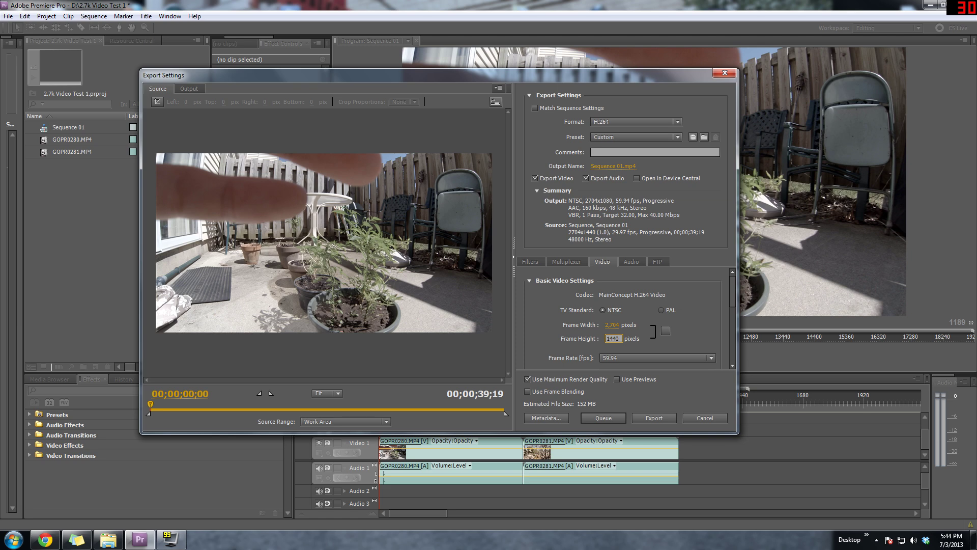
{"action": "left_click", "coordinate": [688, 326]}
{"action": "scroll", "coordinate": [734, 310], "scroll_direction": "down", "scroll_amount": 1}
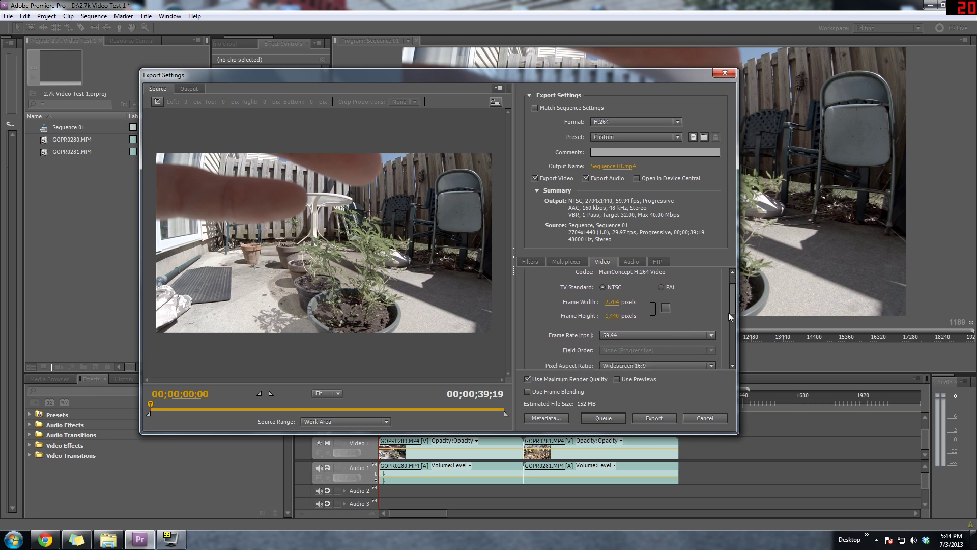
{"action": "left_click", "coordinate": [662, 335]}
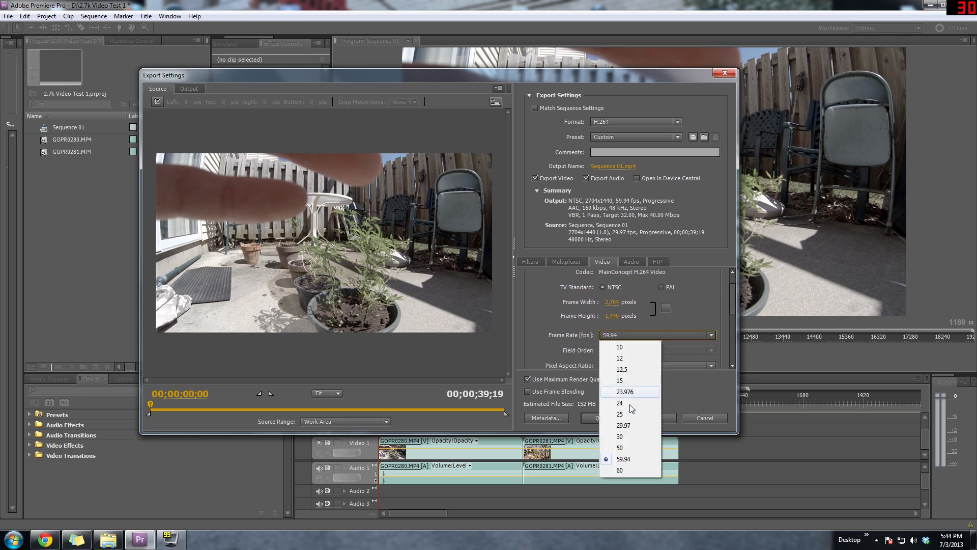
{"action": "left_click", "coordinate": [626, 425]}
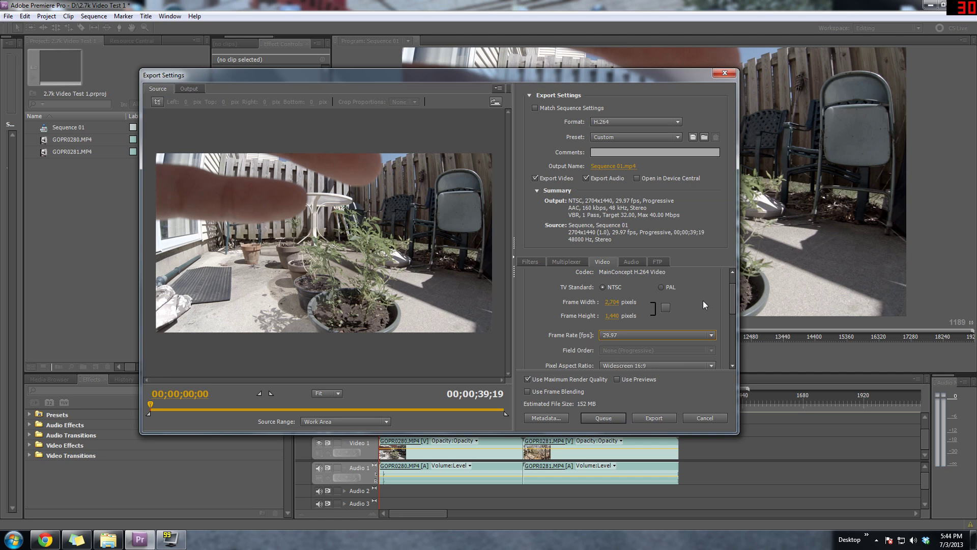
{"action": "key", "text": "alt+Tab"}
- Read GOPR0280's 46.4 Mbps overall bit rate in MediaInfo, then close MediaInfo and Explorer
{"action": "left_click", "coordinate": [644, 184]}
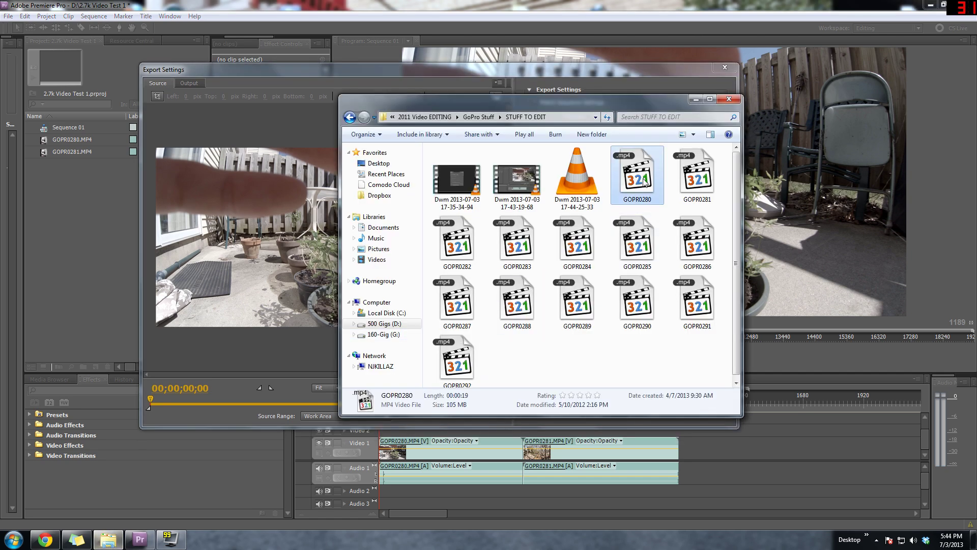
{"action": "right_click", "coordinate": [644, 184]}
{"action": "left_click", "coordinate": [682, 219]}
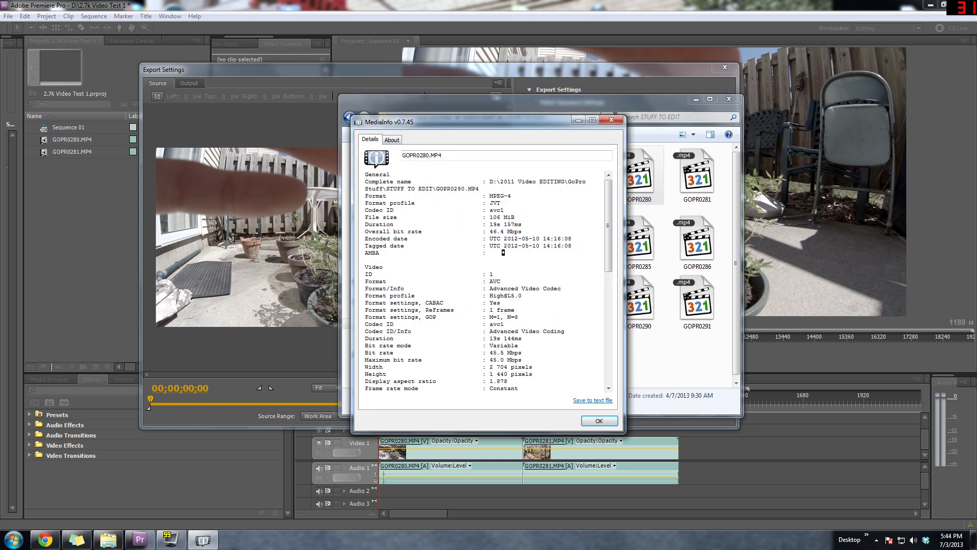
{"action": "left_click_drag", "start_coordinate": [489, 231], "coordinate": [518, 232]}
{"action": "left_click", "coordinate": [611, 120]}
{"action": "left_click", "coordinate": [729, 99]}
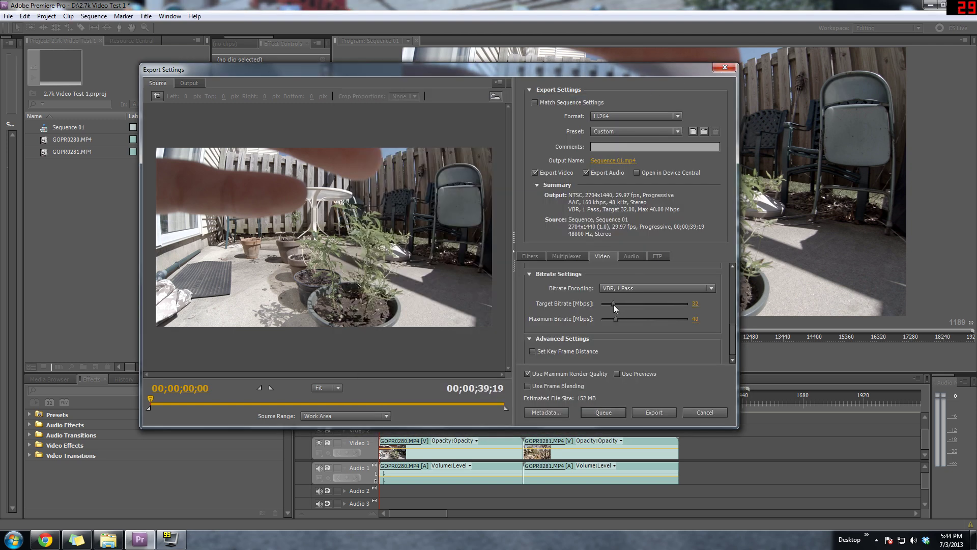
- Set the target bitrate to 46 Mbps and the maximum bitrate to 48 Mbps
{"action": "left_click_drag", "start_coordinate": [614, 304], "coordinate": [624, 304]}
{"action": "left_click", "coordinate": [697, 303]}
{"action": "type", "text": "46"}
{"action": "left_click", "coordinate": [701, 320]}
{"action": "type", "text": "48"}
{"action": "key", "text": "Return"}
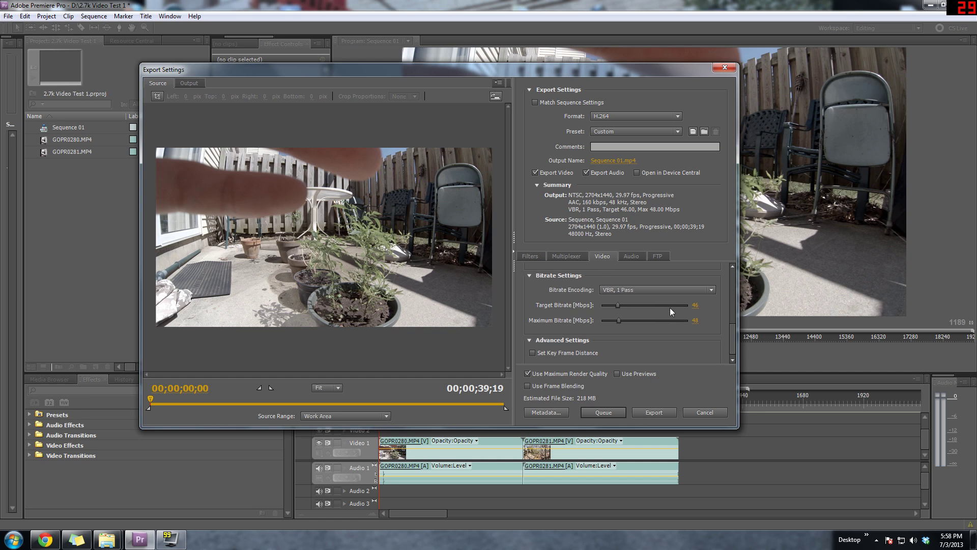
- Keep VBR, 1 Pass encoding and open the output file location chooser
{"action": "left_click", "coordinate": [711, 289]}
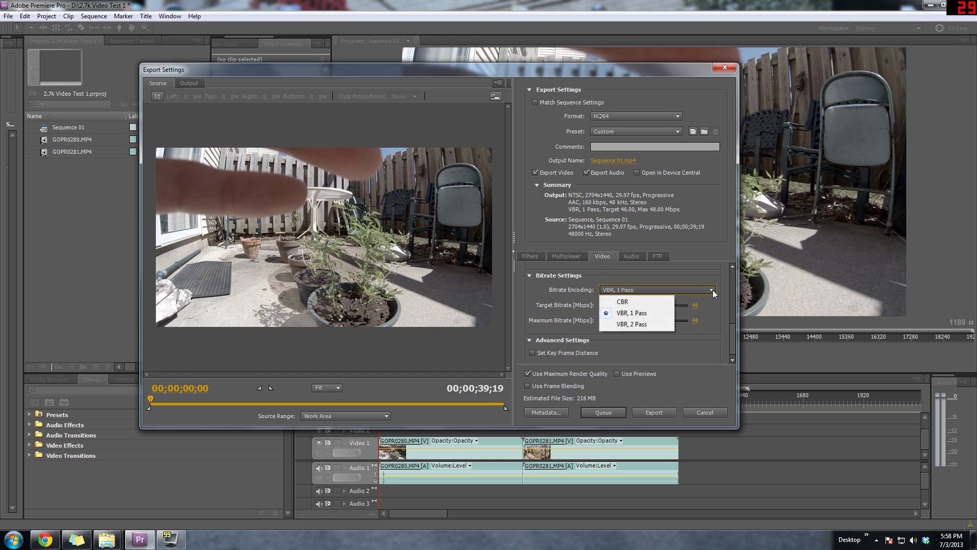
{"action": "left_click", "coordinate": [713, 290]}
{"action": "left_click", "coordinate": [713, 290]}
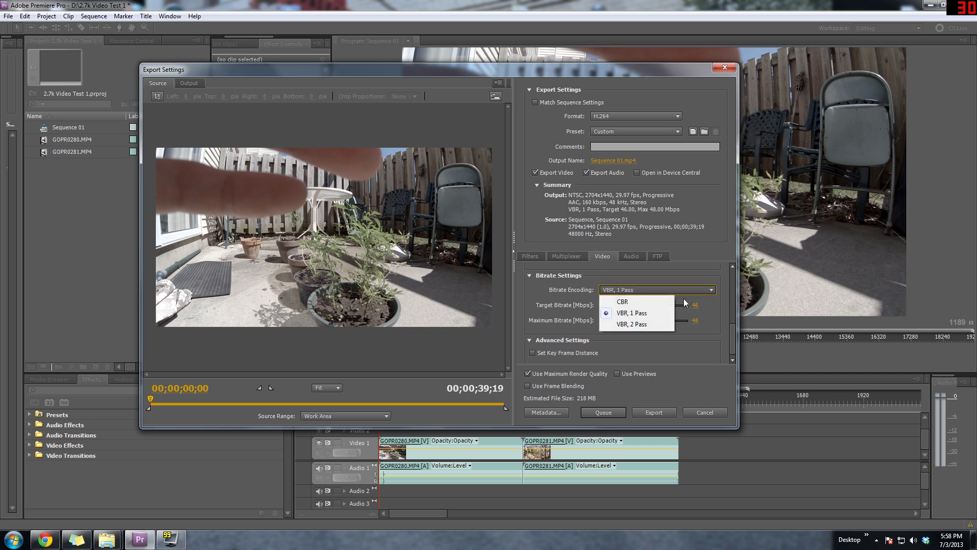
{"action": "left_click", "coordinate": [707, 277]}
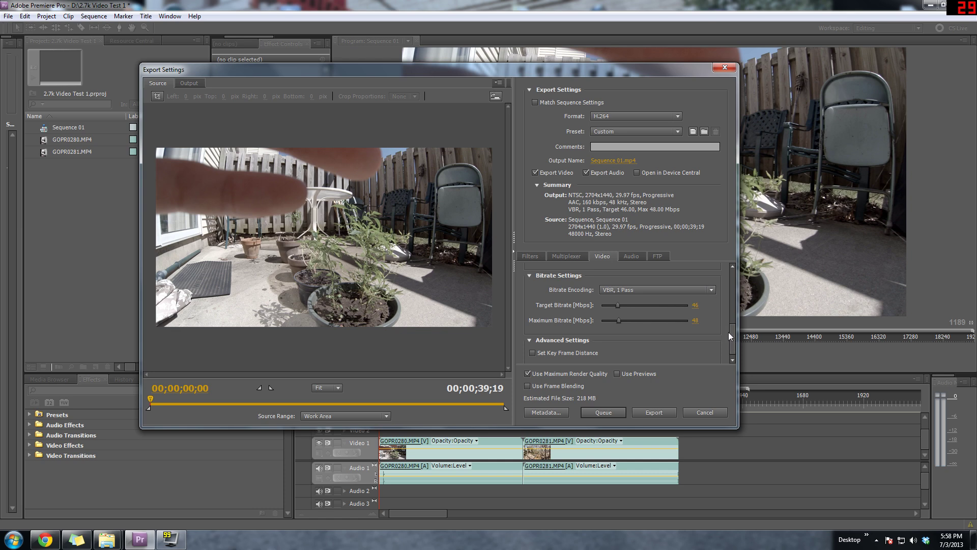
{"action": "left_click", "coordinate": [605, 160]}
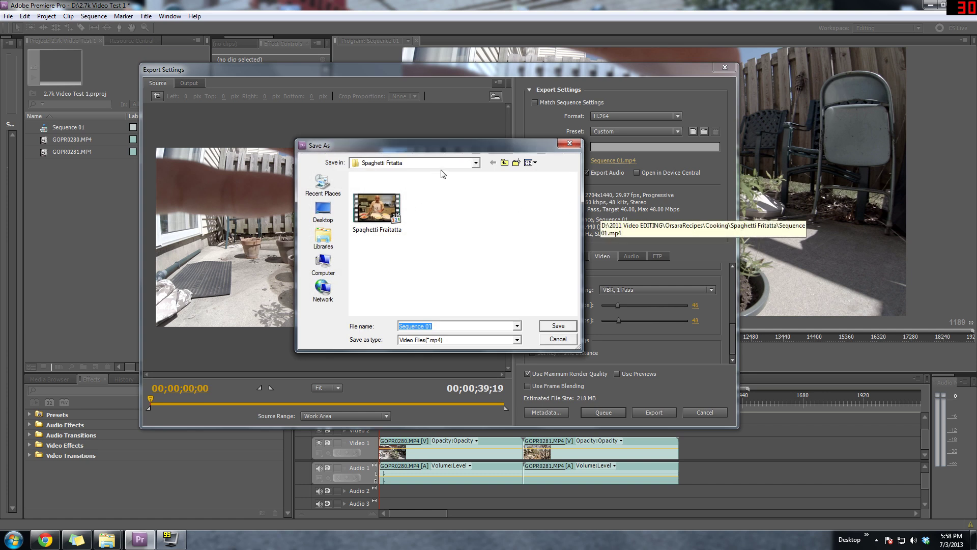
- Browse to D:\2011 Video EDITING\GoPro Stuff\STUFF TO EDIT in the Save As dialog
{"action": "left_click", "coordinate": [323, 212]}
{"action": "double_click", "coordinate": [377, 218]}
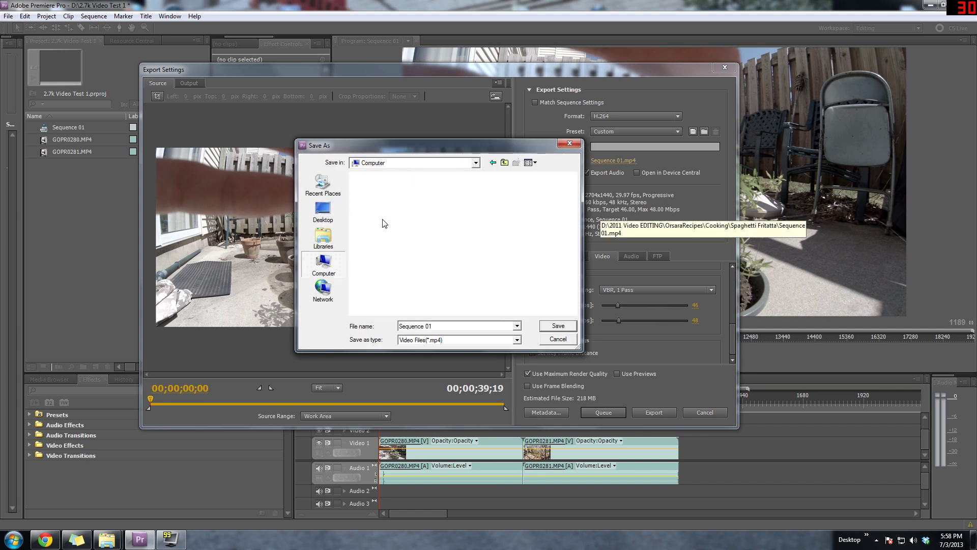
{"action": "double_click", "coordinate": [420, 228]}
{"action": "double_click", "coordinate": [420, 224]}
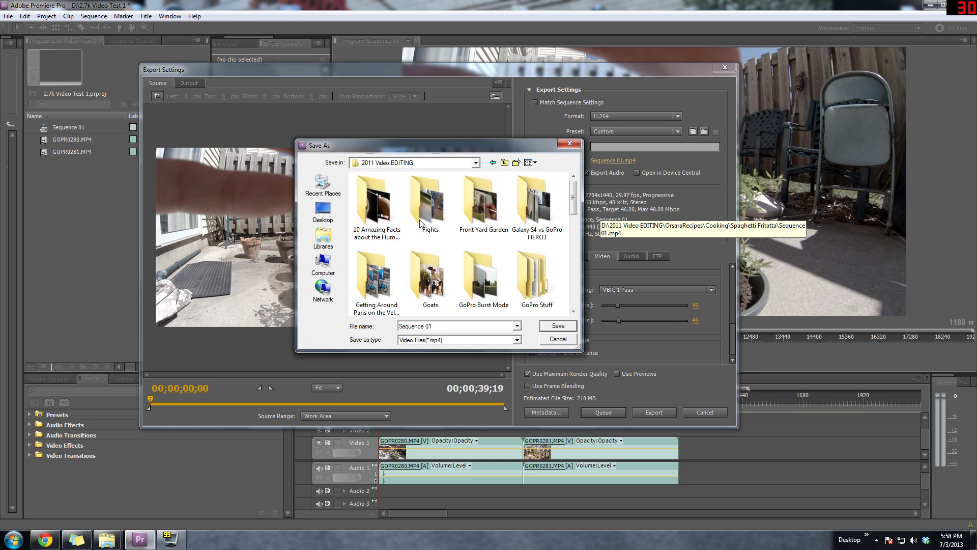
{"action": "scroll", "coordinate": [482, 245], "scroll_direction": "down", "scroll_amount": 1}
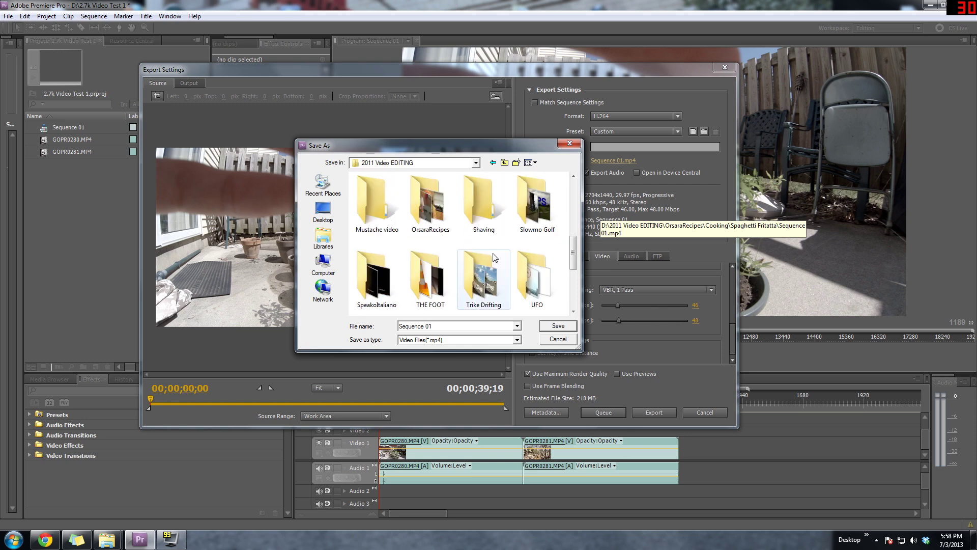
{"action": "scroll", "coordinate": [489, 252], "scroll_direction": "down", "scroll_amount": 1}
{"action": "scroll", "coordinate": [494, 259], "scroll_direction": "up", "scroll_amount": 1}
{"action": "scroll", "coordinate": [494, 258], "scroll_direction": "down", "scroll_amount": 1}
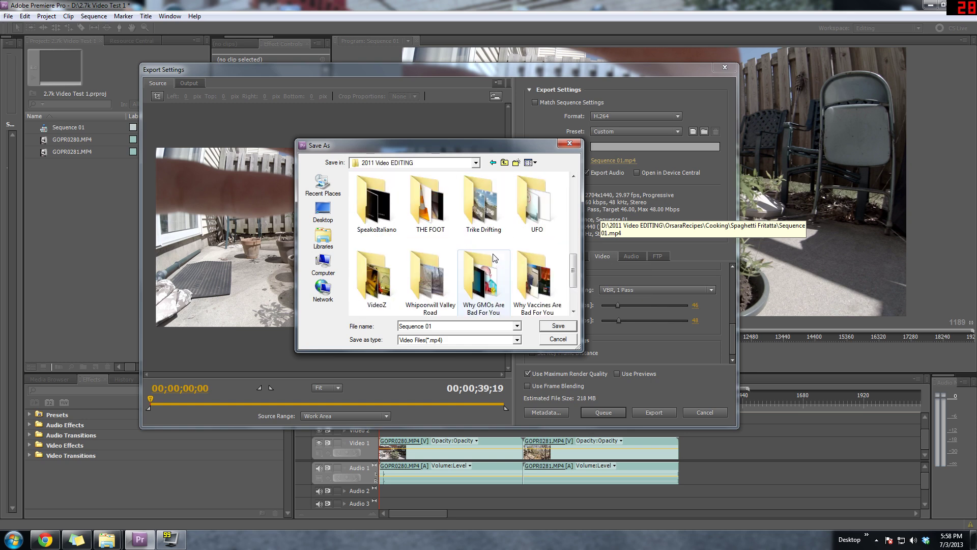
{"action": "scroll", "coordinate": [493, 258], "scroll_direction": "up", "scroll_amount": 2}
{"action": "scroll", "coordinate": [474, 220], "scroll_direction": "up", "scroll_amount": 1}
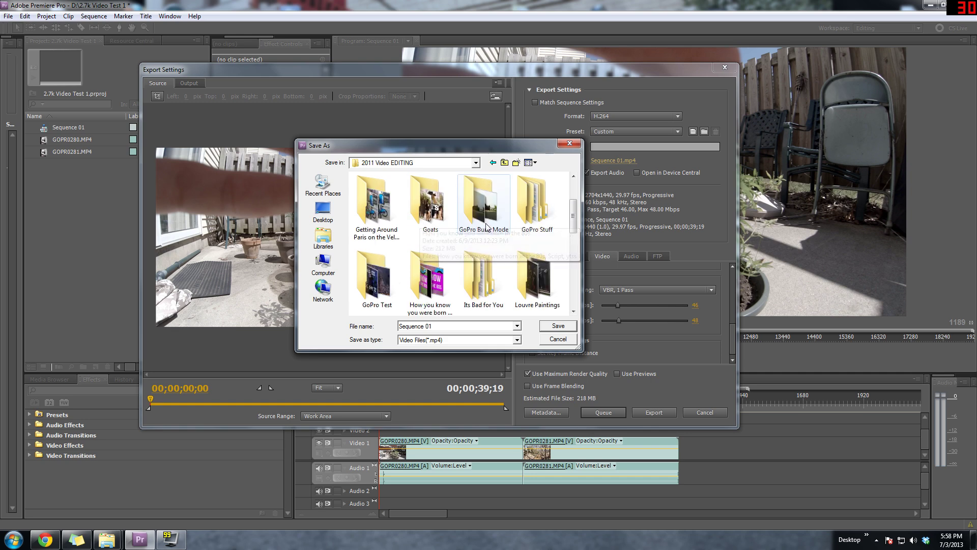
{"action": "double_click", "coordinate": [545, 221]}
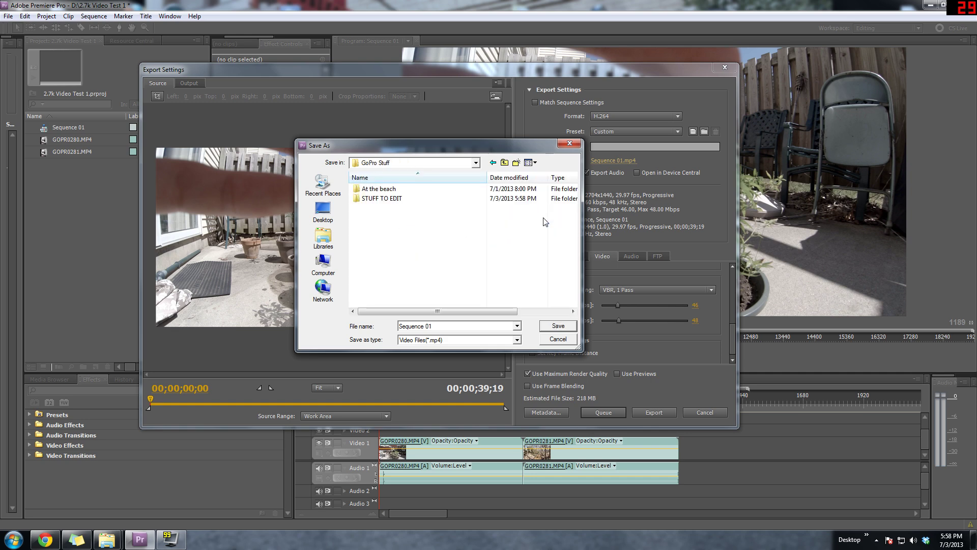
{"action": "double_click", "coordinate": [382, 198]}
- Name the output file '2704 Test Video' and confirm it
{"action": "left_click_drag", "start_coordinate": [437, 325], "coordinate": [400, 326]}
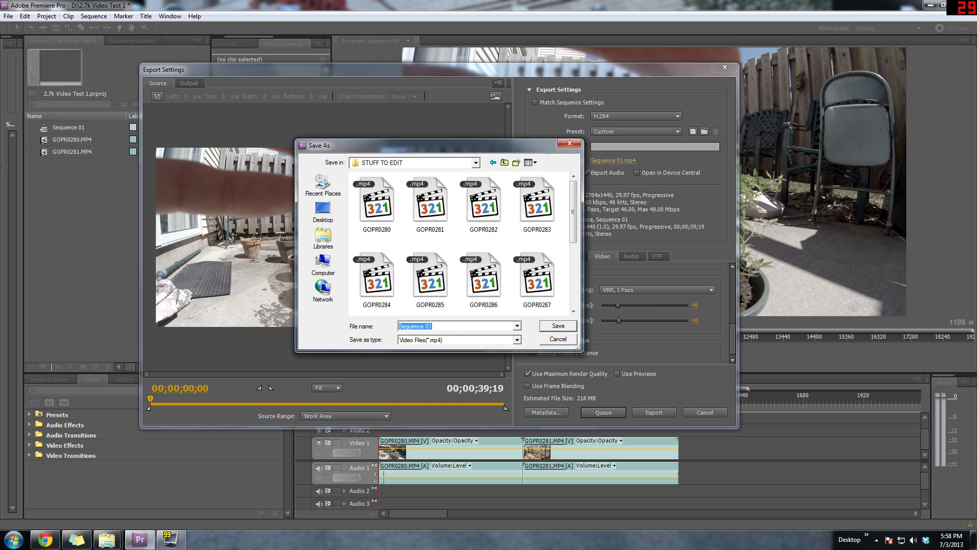
{"action": "type", "text": "2"}
{"action": "type", "text": "Test"}
{"action": "key", "text": "BackSpace"}
{"action": "key", "text": "BackSpace"}
{"action": "key", "text": "BackSpace"}
{"action": "key", "text": "BackSpace"}
{"action": "key", "text": "Return"}
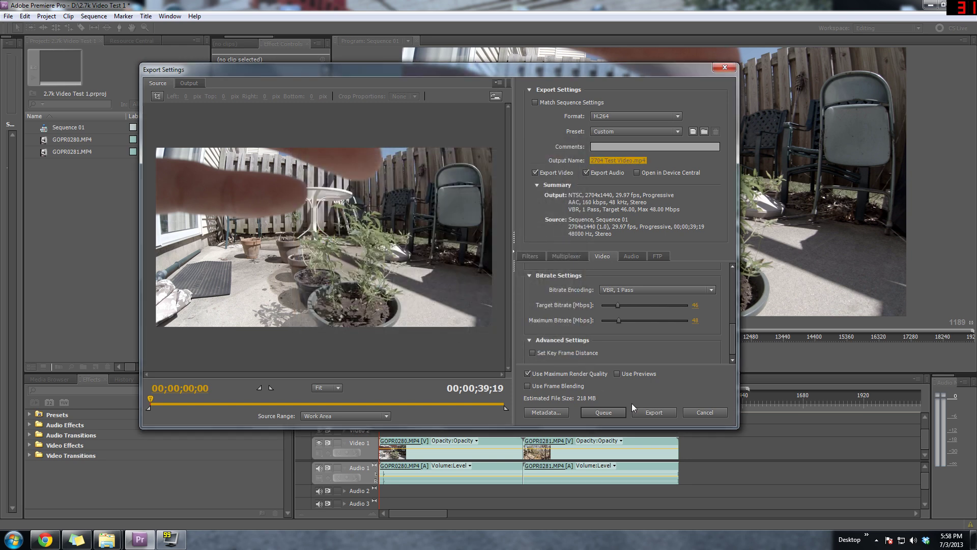
- Export the sequence, then play 2704 Test Video in Media Player Classic - Home Cinema
{"action": "left_click", "coordinate": [654, 414]}
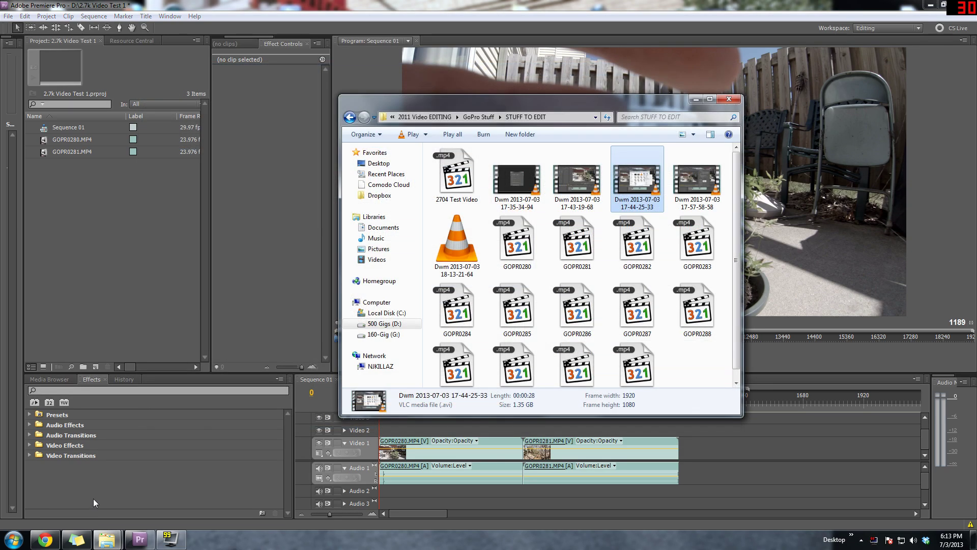
{"action": "left_click", "coordinate": [276, 283]}
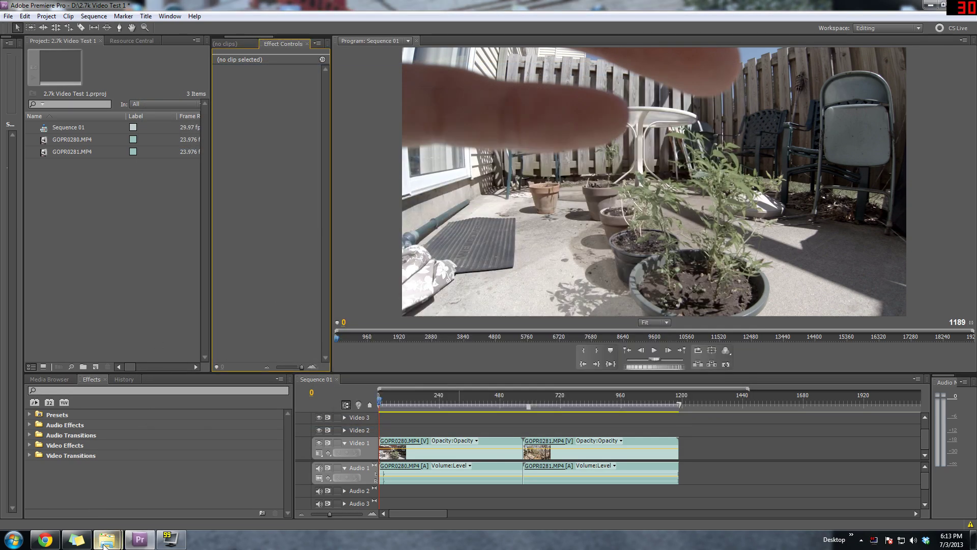
{"action": "mouse_move", "coordinate": [107, 540]}
{"action": "left_click", "coordinate": [179, 476]}
{"action": "right_click", "coordinate": [458, 178]}
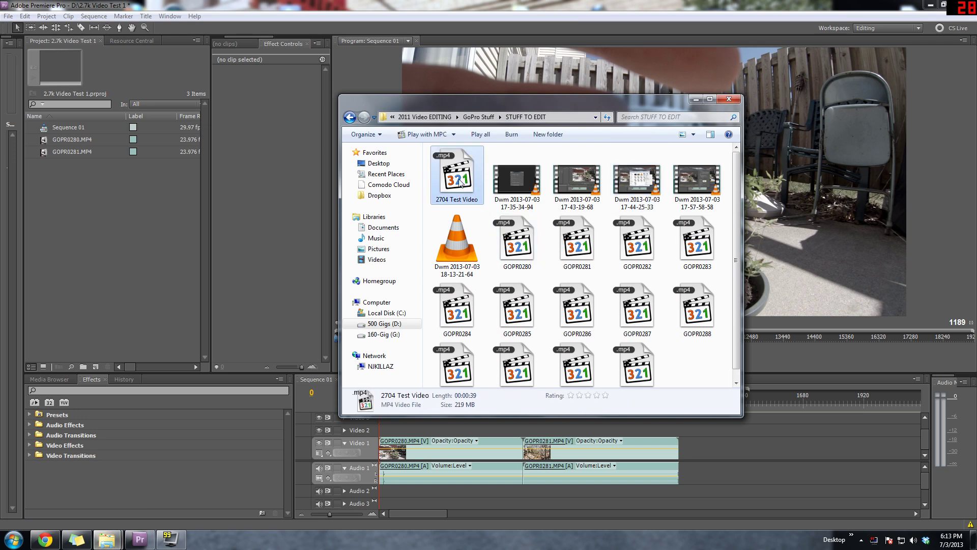
{"action": "mouse_move", "coordinate": [514, 235]}
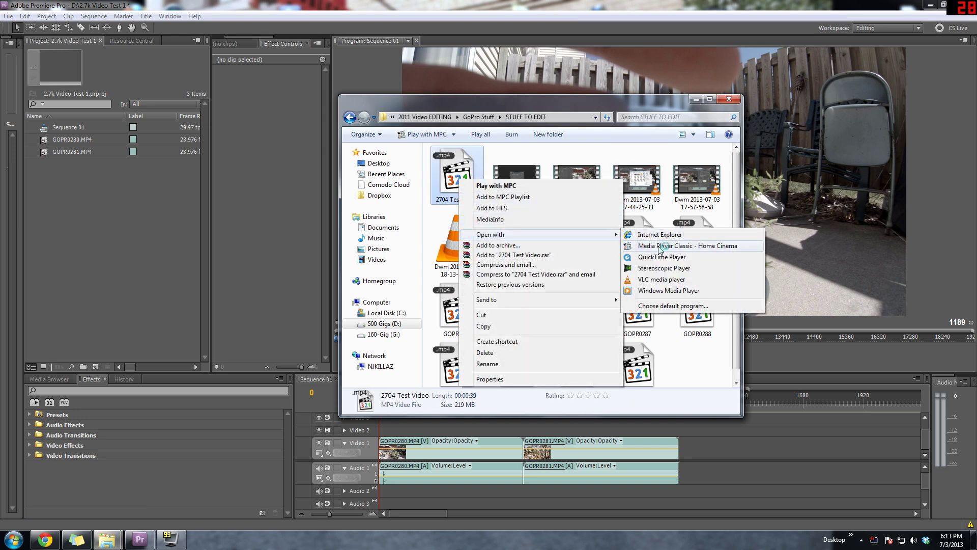
{"action": "left_click", "coordinate": [662, 246]}
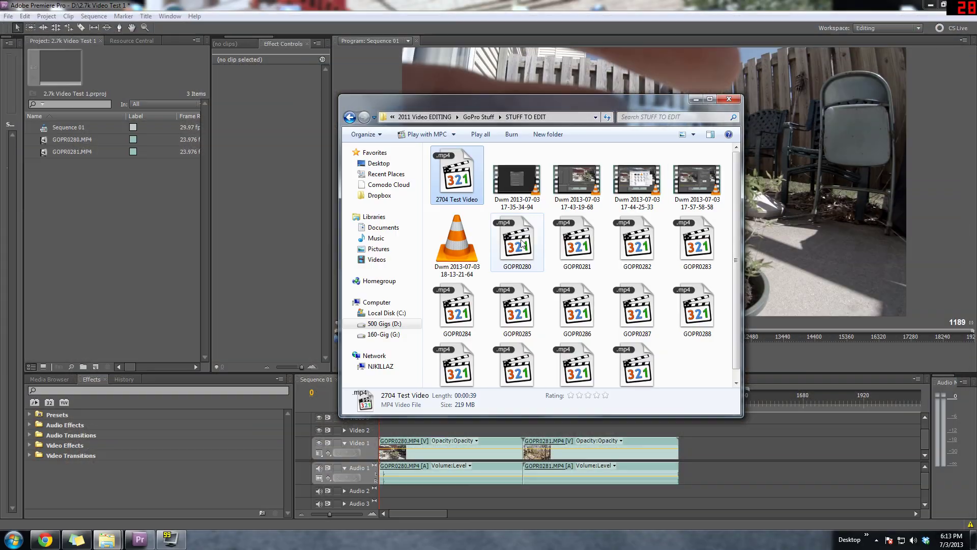
{"action": "right_click", "coordinate": [472, 182]}
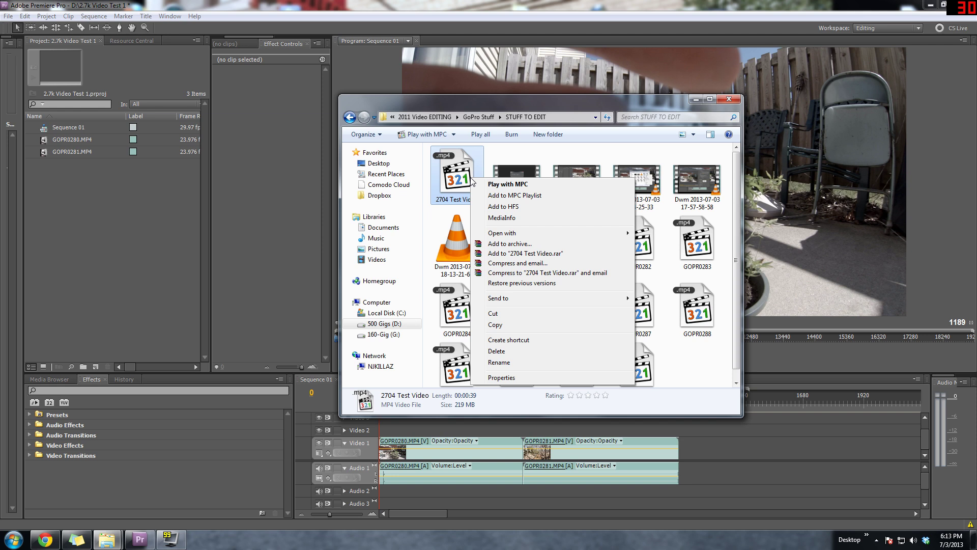
- Verify in MediaInfo that 2704 Test Video.mp4 is AVC, 2704 × 1440, 46.5 Mbps, 29.970 fps, then close it
{"action": "left_click", "coordinate": [518, 219]}
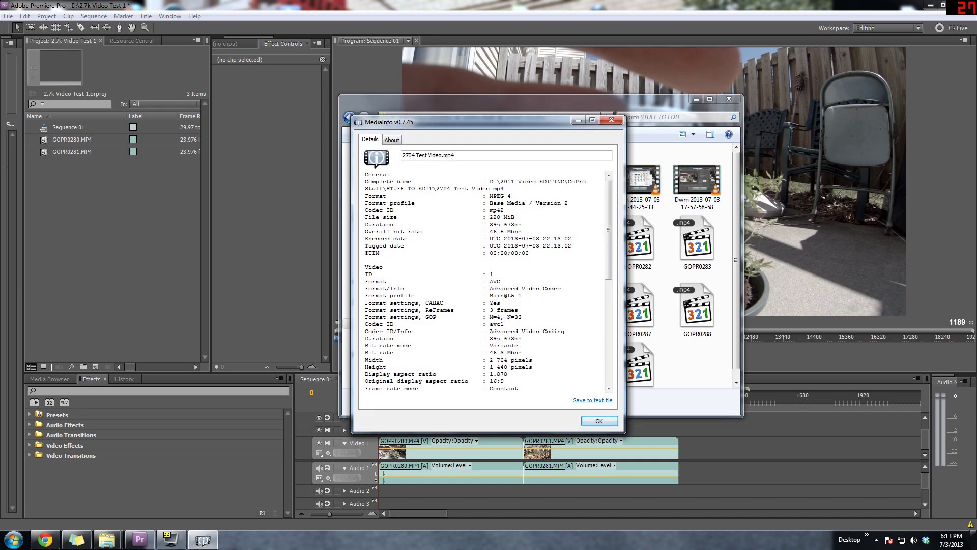
{"action": "left_click_drag", "start_coordinate": [490, 359], "coordinate": [507, 366]}
{"action": "left_click_drag", "start_coordinate": [490, 231], "coordinate": [507, 231]}
{"action": "mouse_move", "coordinate": [607, 220]}
{"action": "left_mouse_down"}
{"action": "mouse_move", "coordinate": [617, 290]}
{"action": "mouse_move", "coordinate": [617, 224]}
{"action": "left_mouse_up"}
{"action": "left_click", "coordinate": [612, 120]}
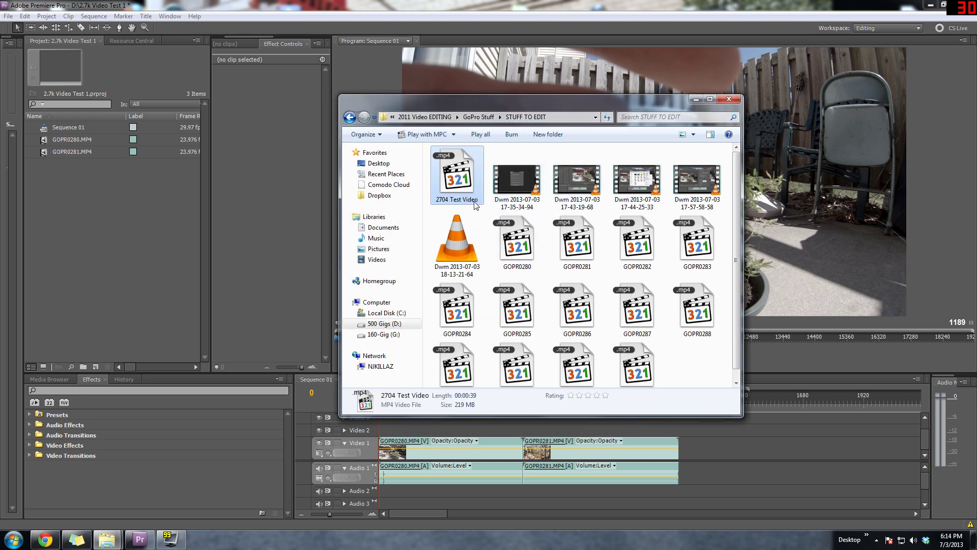
- Dismiss the 2704 Test Video context menu unused and switch back to the Premiere window
{"action": "right_click", "coordinate": [466, 177]}
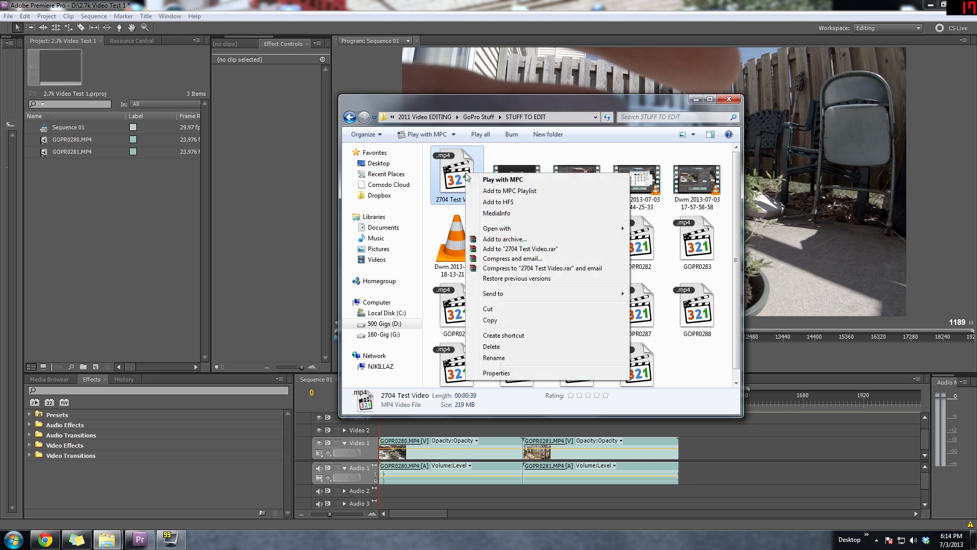
{"action": "left_click", "coordinate": [496, 106]}
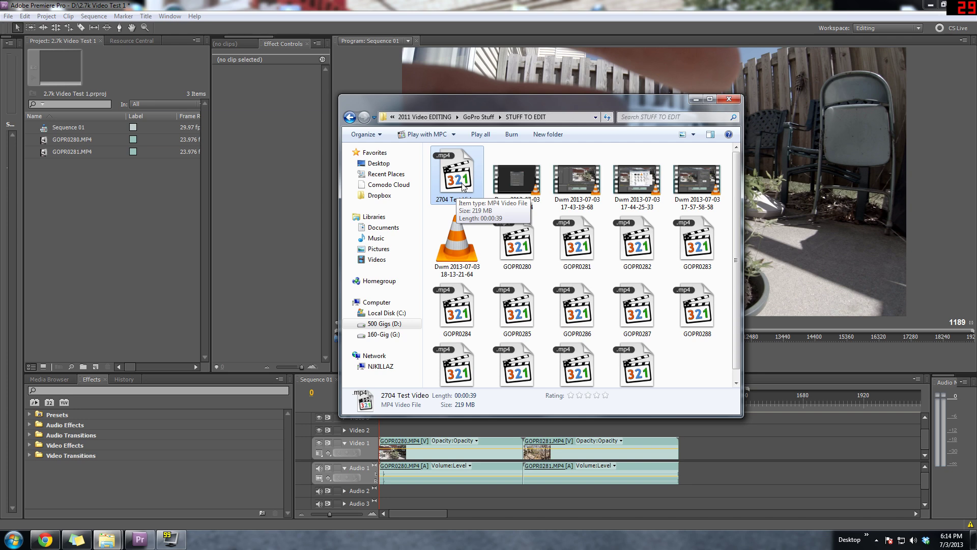
{"action": "left_click", "coordinate": [284, 246]}
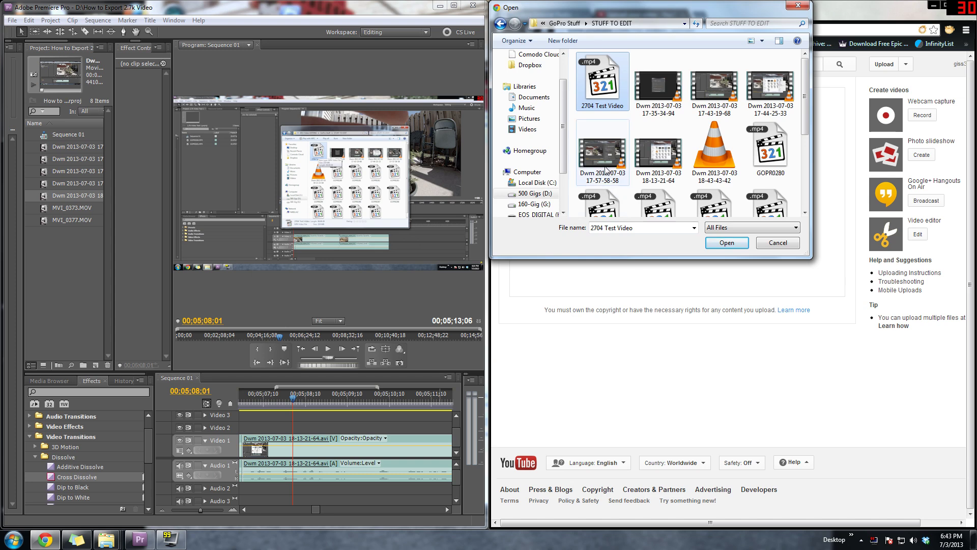
- Open 2704 Test Video from STUFF TO EDIT to start the YouTube upload
{"action": "left_click", "coordinate": [736, 243]}
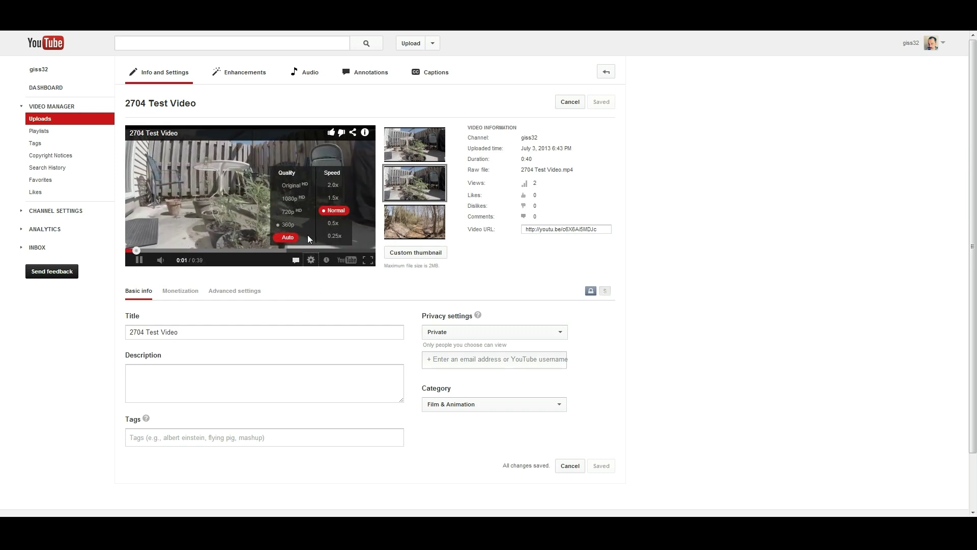
- Switch the YouTube player's quality for 2704 Test Video from Auto to Original HD
{"action": "left_click", "coordinate": [291, 185]}
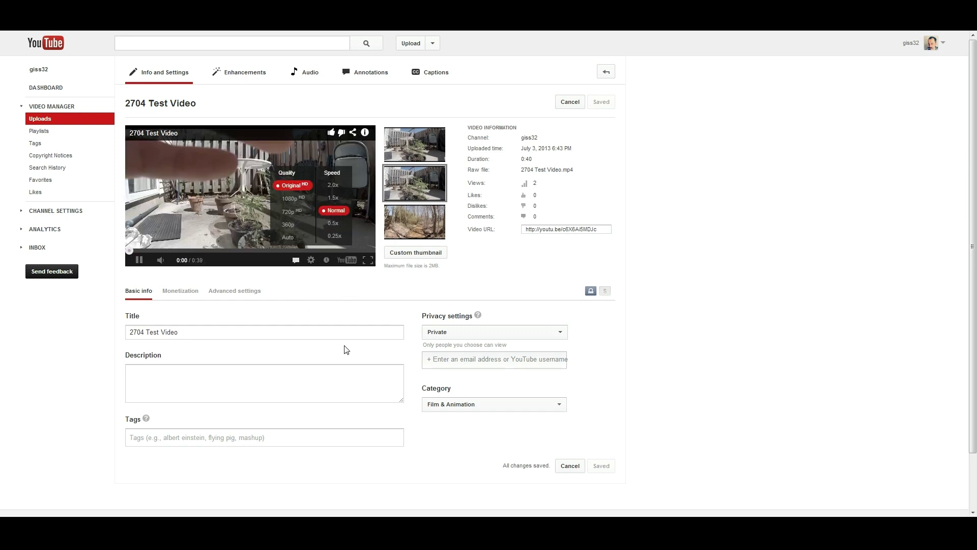